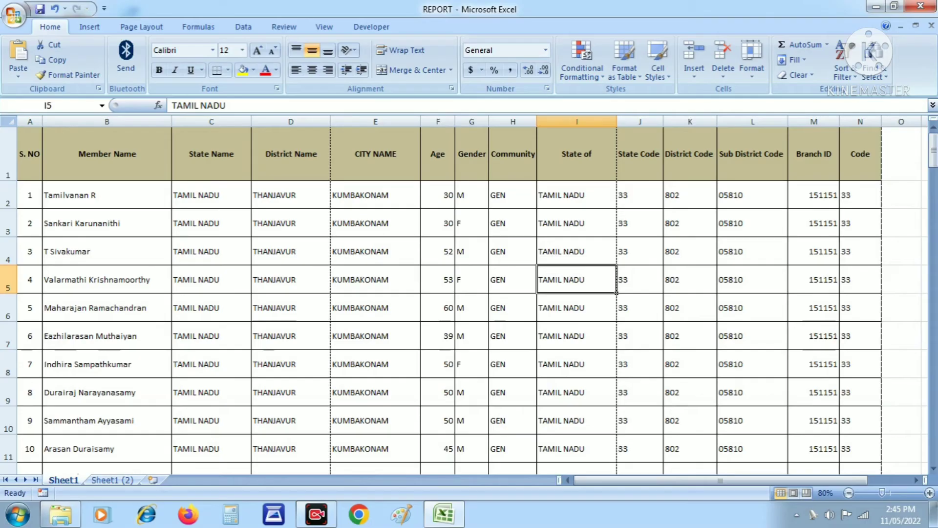
Inspect the district, city and state entries in rows 3–5 of the member table.
{"action": "left_click", "coordinate": [376, 251]}
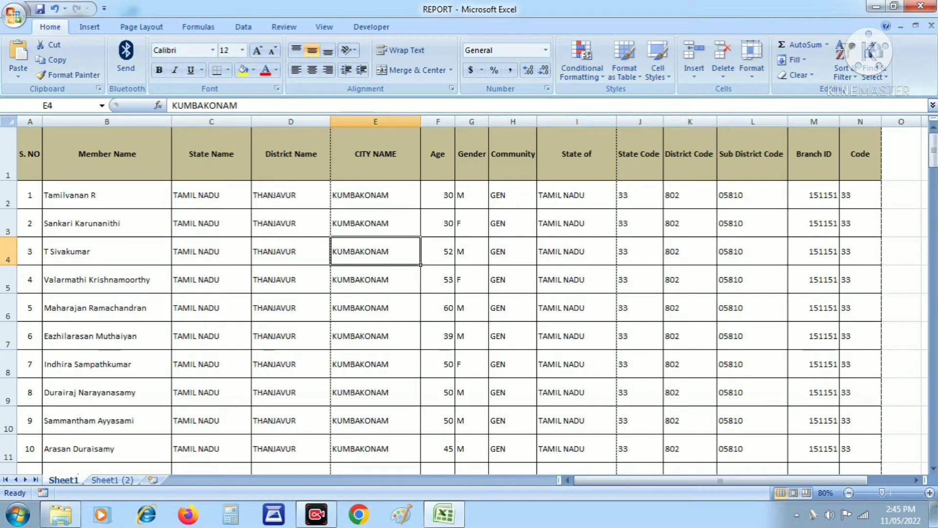
{"action": "left_click", "coordinate": [291, 251]}
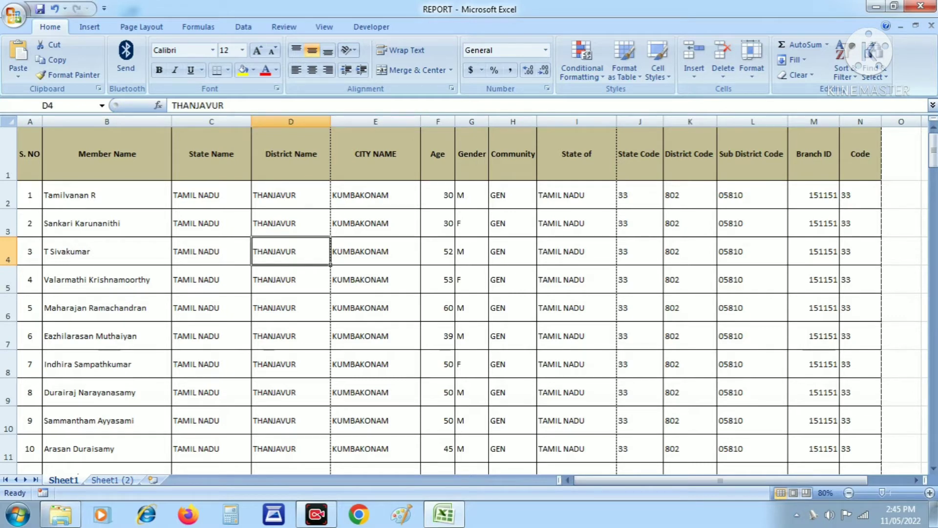
{"action": "left_click", "coordinate": [107, 195]}
{"action": "left_click", "coordinate": [290, 223]}
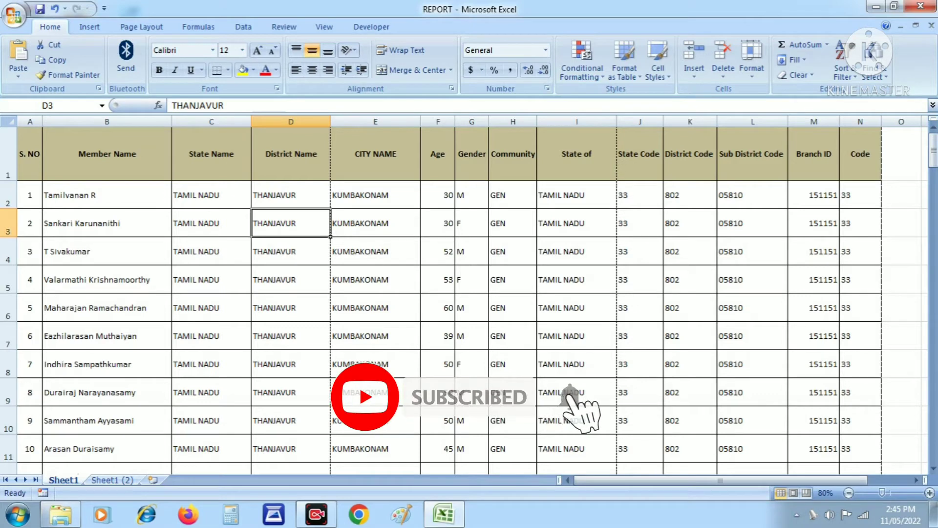
{"action": "left_click", "coordinate": [375, 223]}
{"action": "left_click", "coordinate": [376, 195]}
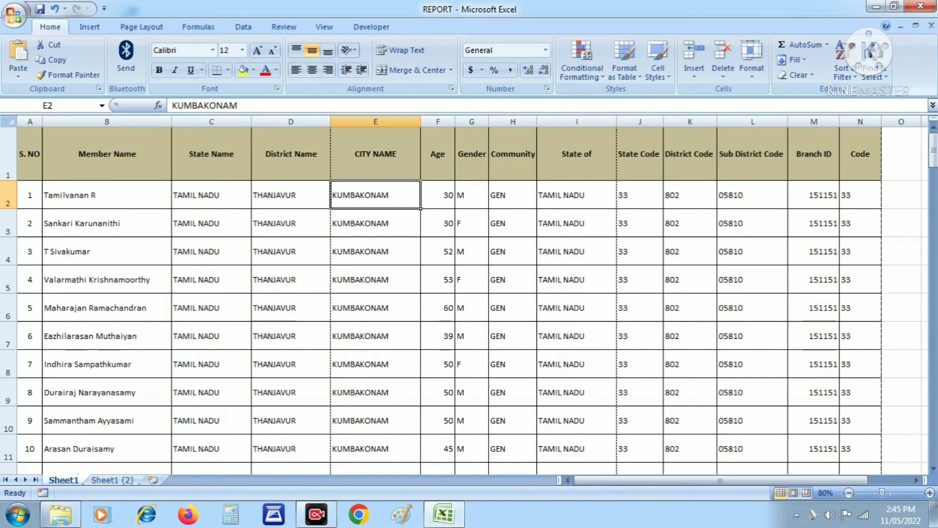
{"action": "left_click", "coordinate": [211, 280]}
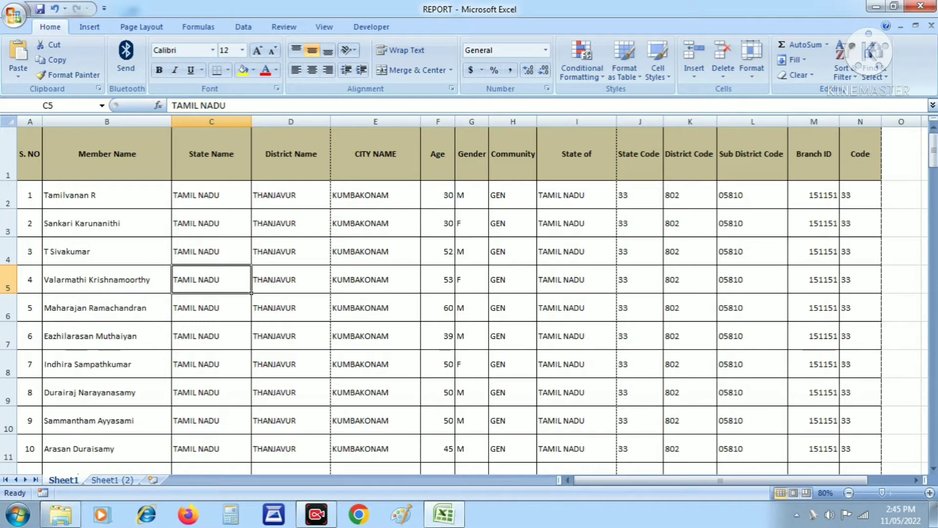
Look over the District Name, CITY NAME and code cells, then select the whole header row 1.
{"action": "left_click", "coordinate": [291, 154]}
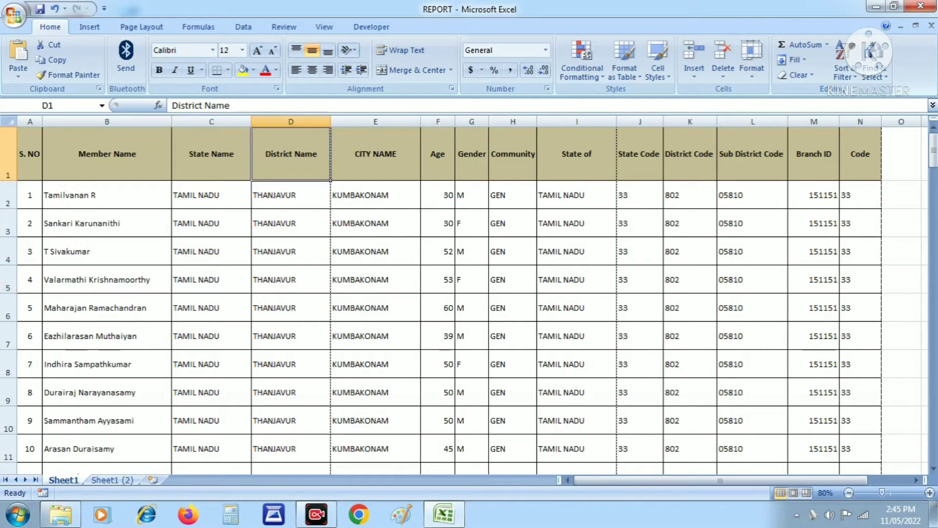
{"action": "left_click", "coordinate": [376, 153]}
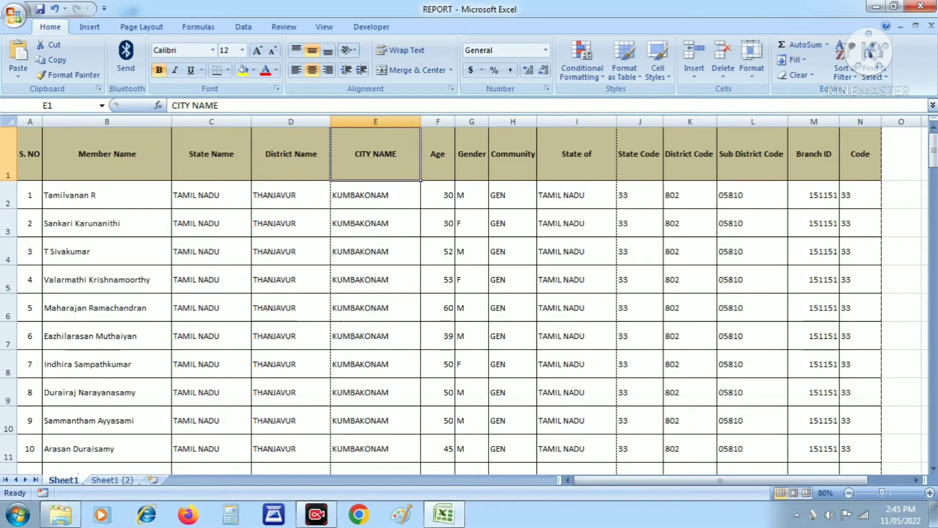
{"action": "left_click", "coordinate": [691, 251]}
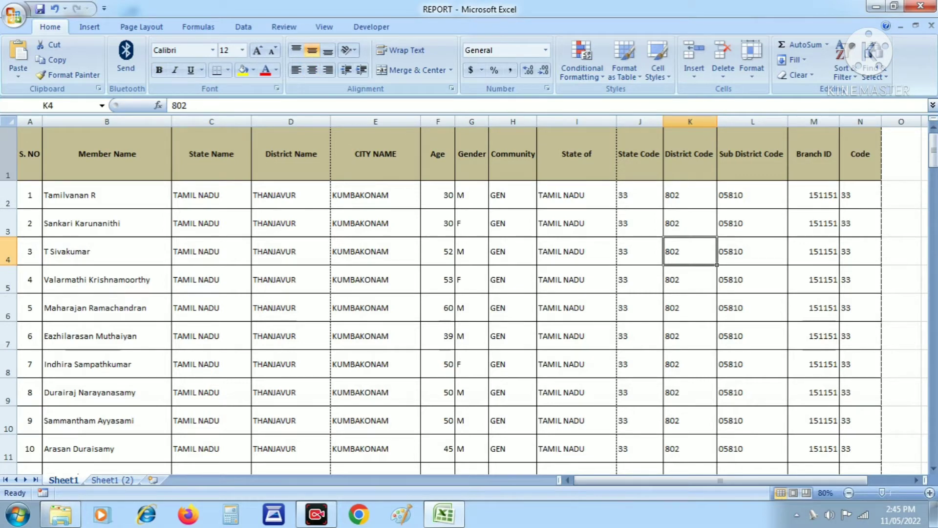
{"action": "left_click", "coordinate": [8, 161]}
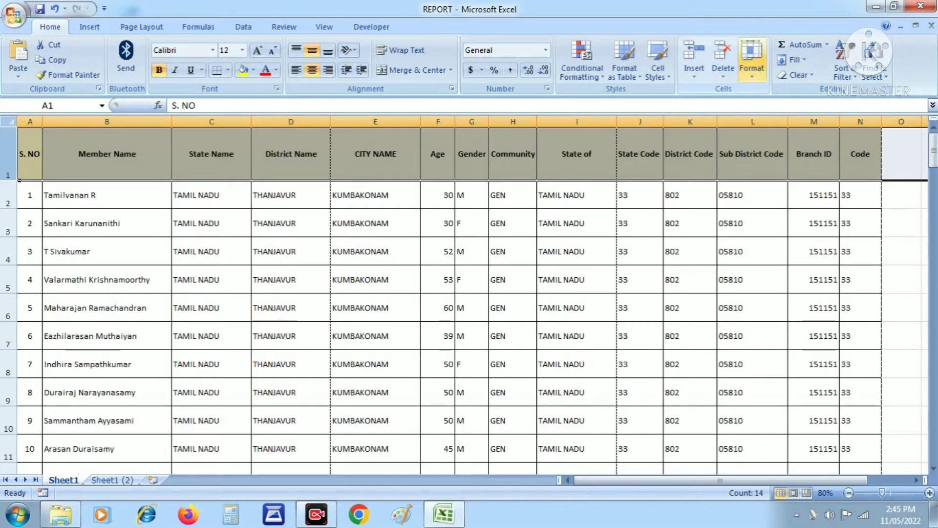
AutoFit every column width to its header text, then select the Member Name column B.
{"action": "left_click", "coordinate": [751, 61]}
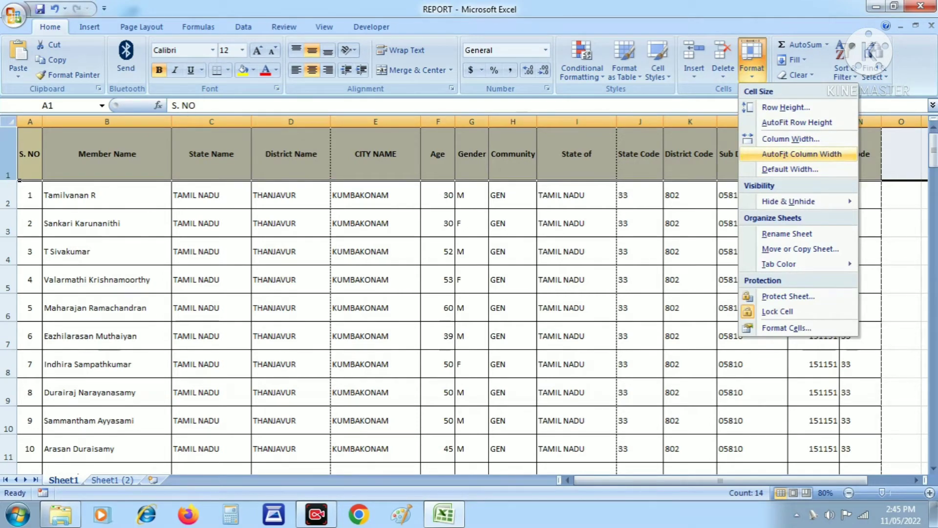
{"action": "left_click", "coordinate": [801, 154]}
{"action": "left_click", "coordinate": [335, 279]}
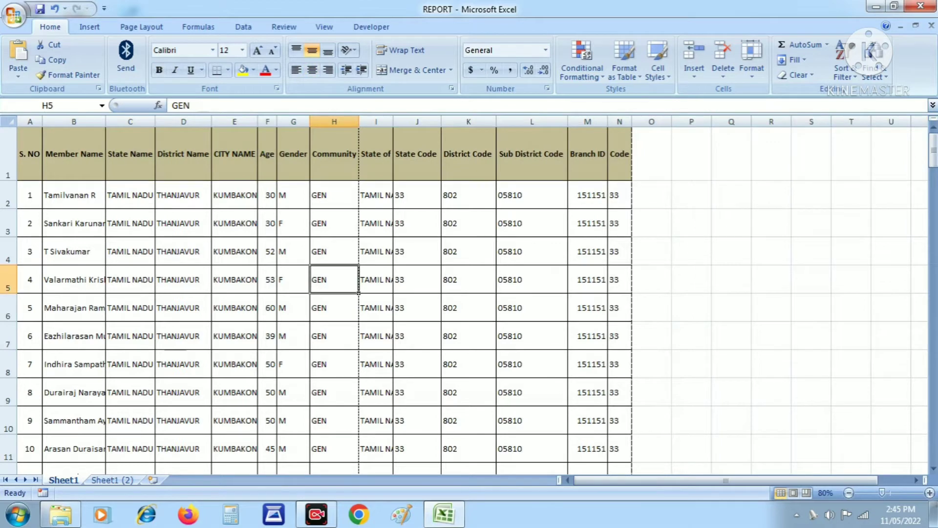
{"action": "left_click", "coordinate": [334, 251]}
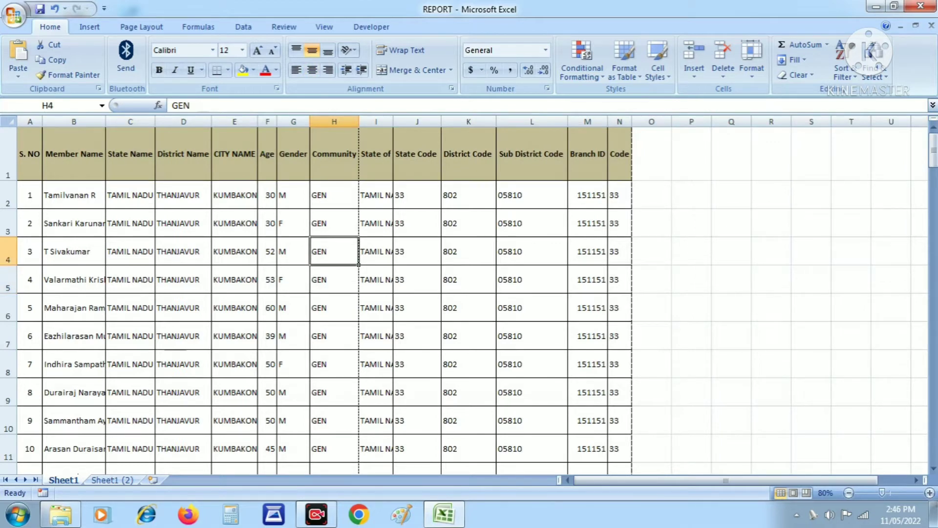
{"action": "left_click", "coordinate": [74, 153]}
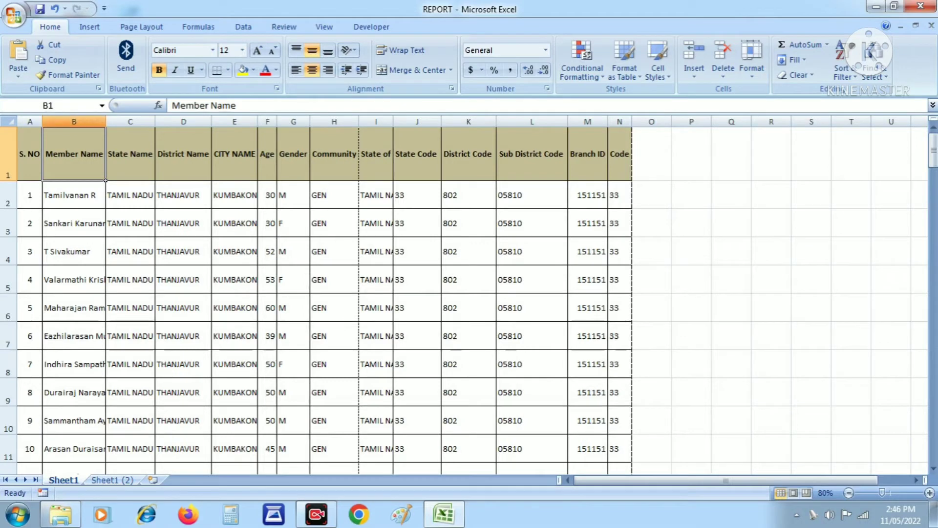
{"action": "left_click", "coordinate": [102, 123]}
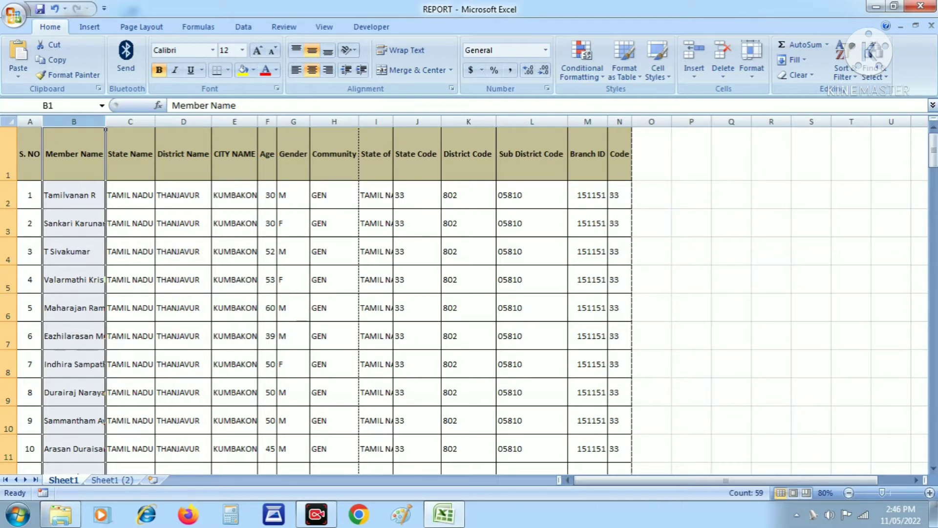
AutoFit column B so the long member names show in full, checking down to row 36.
{"action": "double_click", "coordinate": [106, 122]}
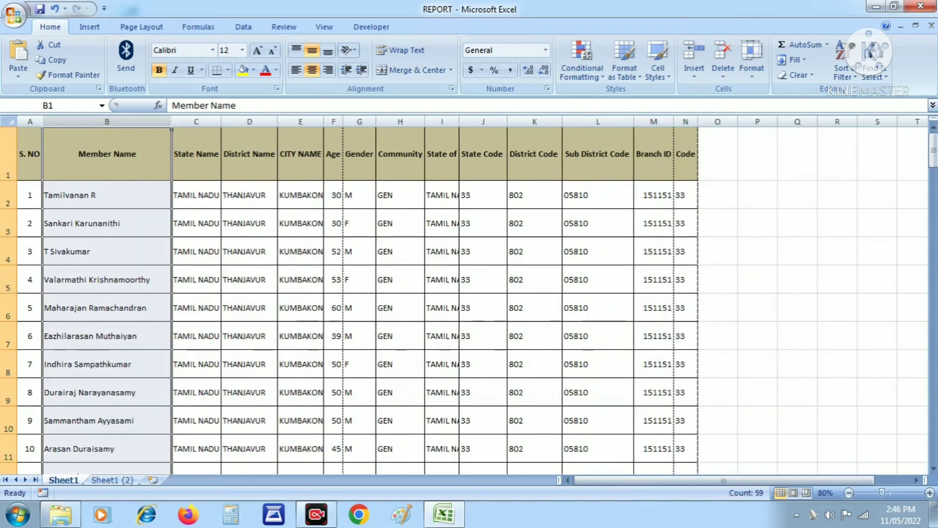
{"action": "left_click", "coordinate": [169, 289]}
{"action": "scroll", "coordinate": [469, 293], "scroll_direction": "down", "scroll_amount": 4}
{"action": "scroll", "coordinate": [469, 293], "scroll_direction": "down", "scroll_amount": 3}
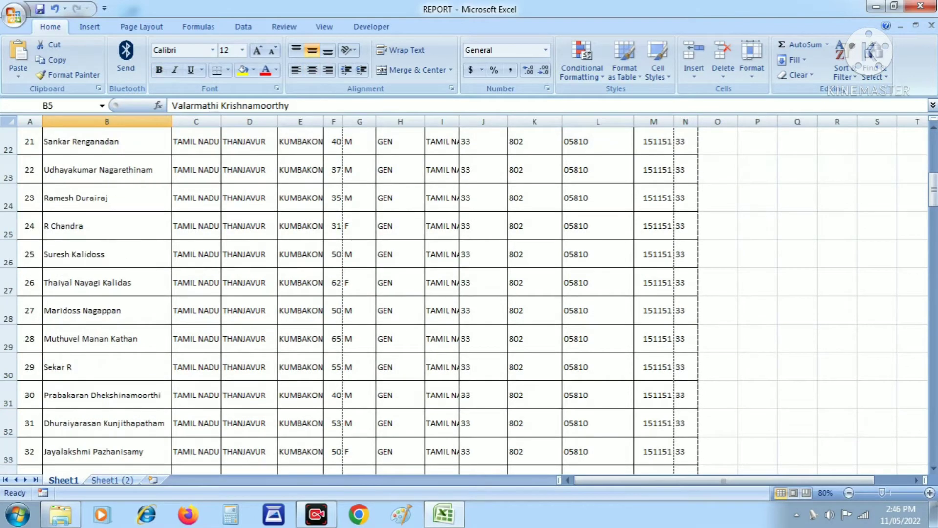
{"action": "scroll", "coordinate": [469, 293], "scroll_direction": "down", "scroll_amount": 2}
{"action": "left_click", "coordinate": [105, 367]}
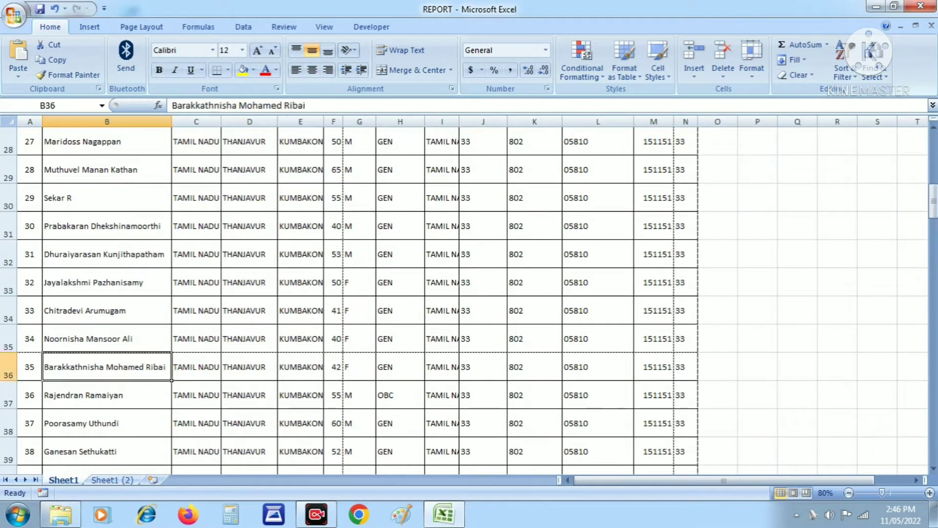
Back at the top, widen the State Name column C slightly.
{"action": "scroll", "coordinate": [469, 293], "scroll_direction": "up", "scroll_amount": 3}
{"action": "scroll", "coordinate": [469, 294], "scroll_direction": "up", "scroll_amount": 4}
{"action": "scroll", "coordinate": [469, 293], "scroll_direction": "up", "scroll_amount": 2}
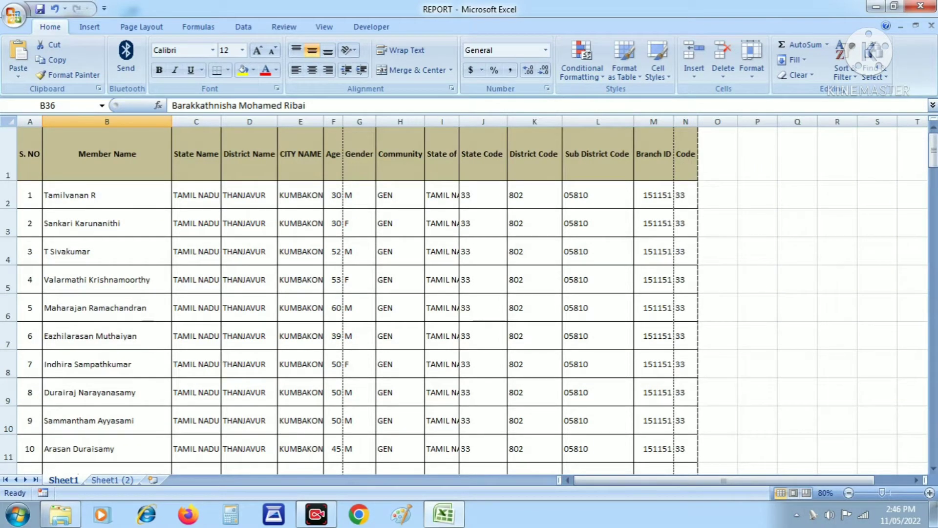
{"action": "left_click_drag", "start_coordinate": [221, 121], "coordinate": [223, 121]}
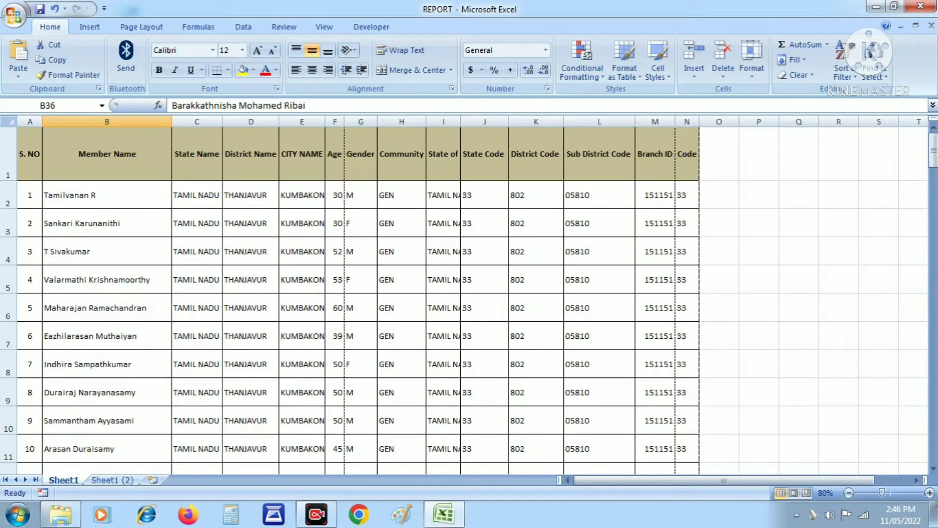
{"action": "left_click", "coordinate": [302, 153]}
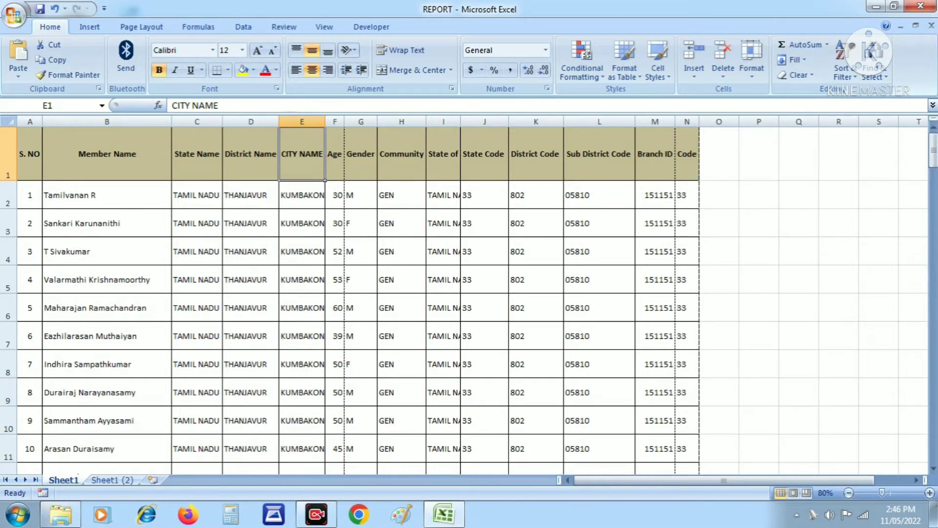
{"action": "double_click", "coordinate": [325, 122]}
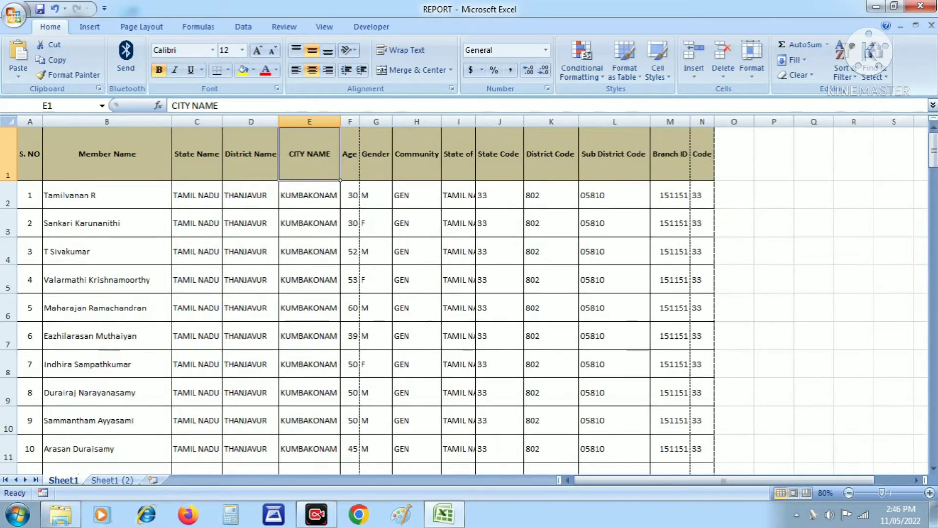
{"action": "left_click", "coordinate": [309, 223]}
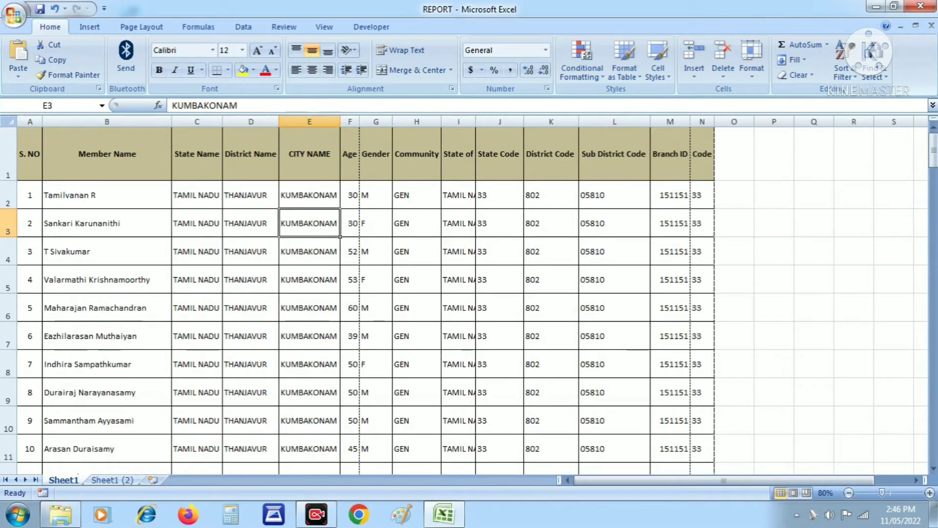
{"action": "left_click", "coordinate": [499, 153]}
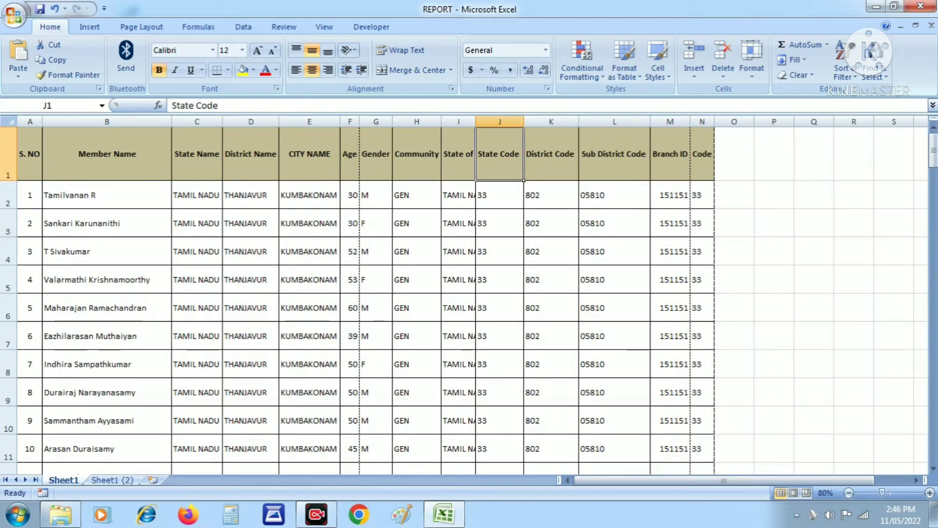
{"action": "left_click_drag", "start_coordinate": [499, 153], "coordinate": [499, 153]}
{"action": "left_click_drag", "start_coordinate": [523, 122], "coordinate": [510, 121]}
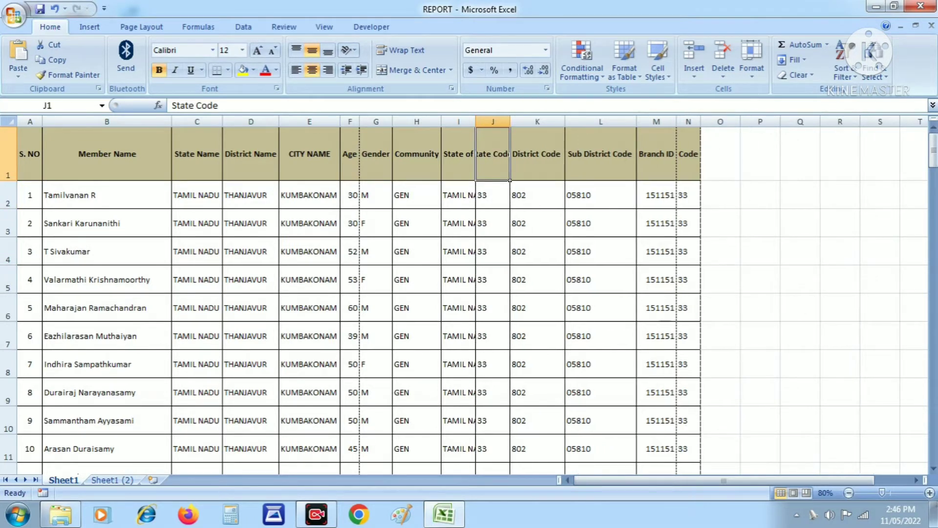
{"action": "left_click_drag", "start_coordinate": [511, 121], "coordinate": [527, 121]}
{"action": "left_click", "coordinate": [501, 195]}
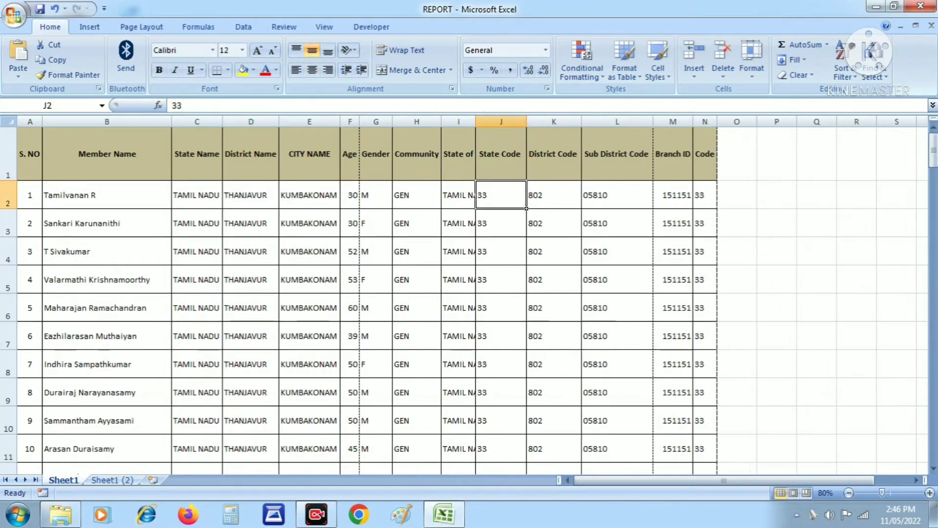
{"action": "left_click", "coordinate": [501, 154]}
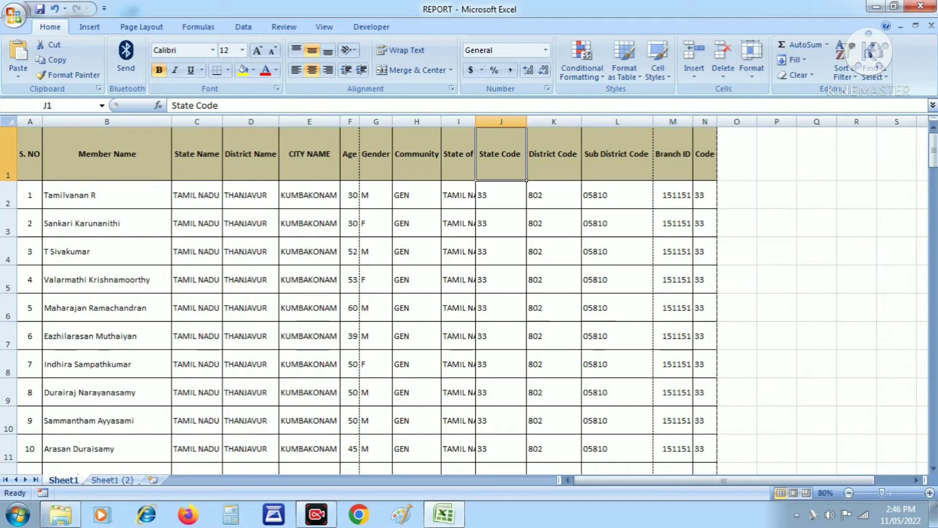
Wrap the header row text and narrow the State Code column so its heading wraps.
{"action": "left_click", "coordinate": [8, 154]}
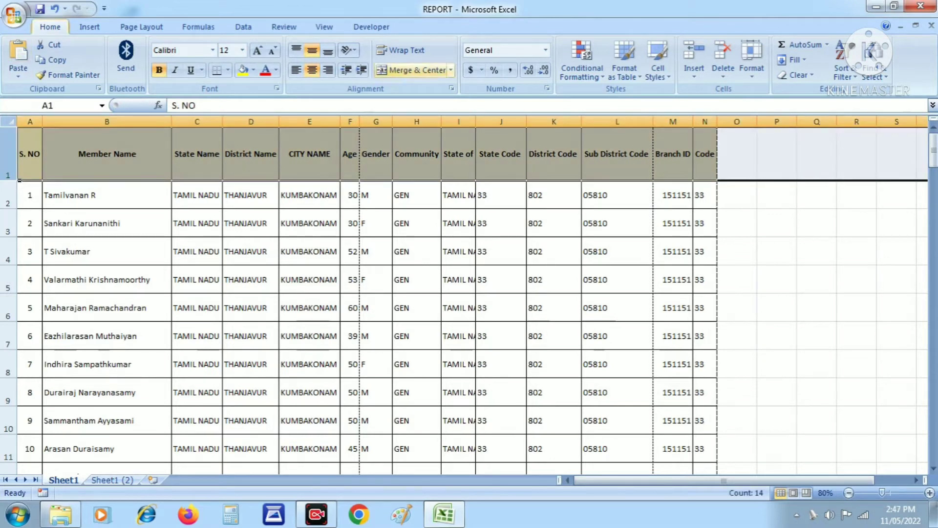
{"action": "left_click", "coordinate": [401, 50]}
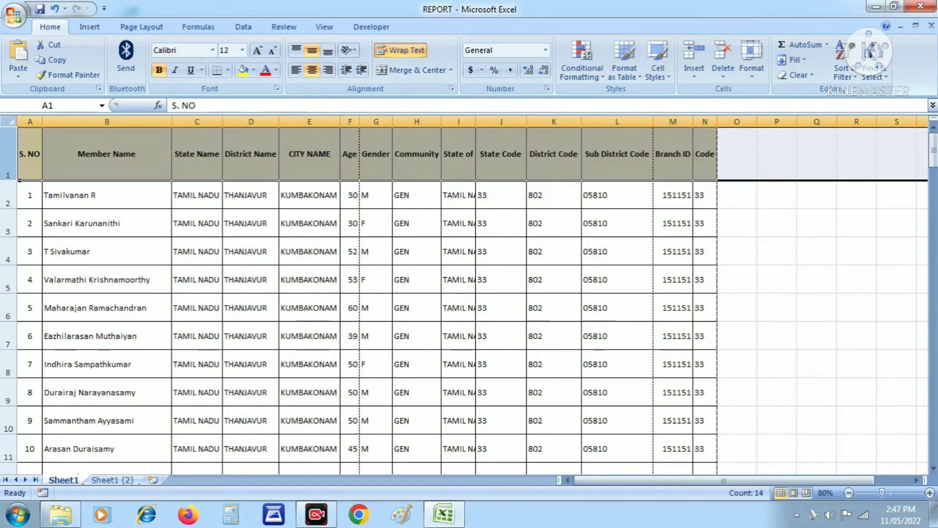
{"action": "left_click", "coordinate": [501, 223]}
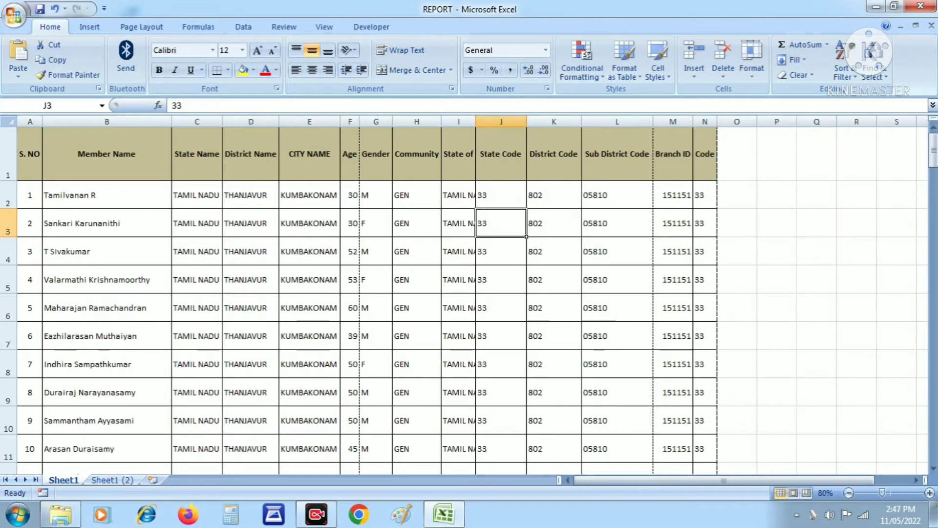
{"action": "left_click", "coordinate": [501, 154]}
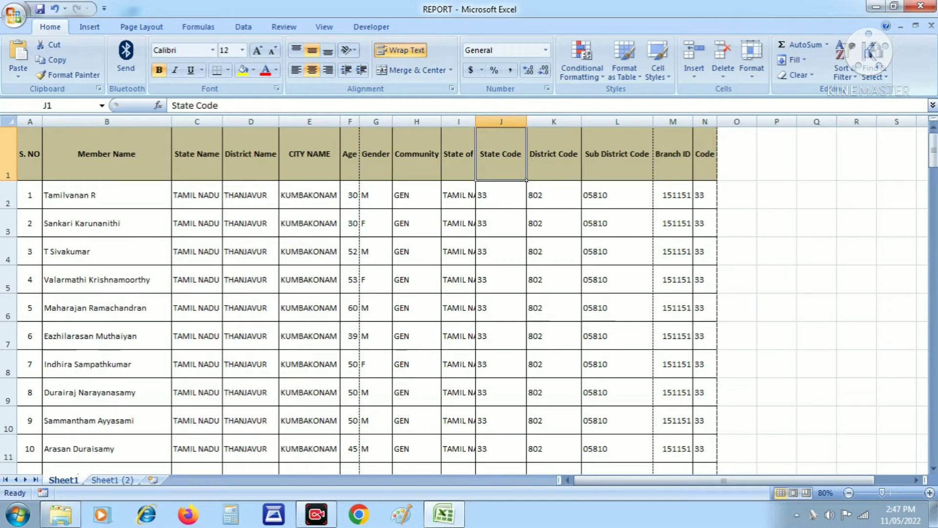
{"action": "left_click_drag", "start_coordinate": [527, 121], "coordinate": [514, 121]}
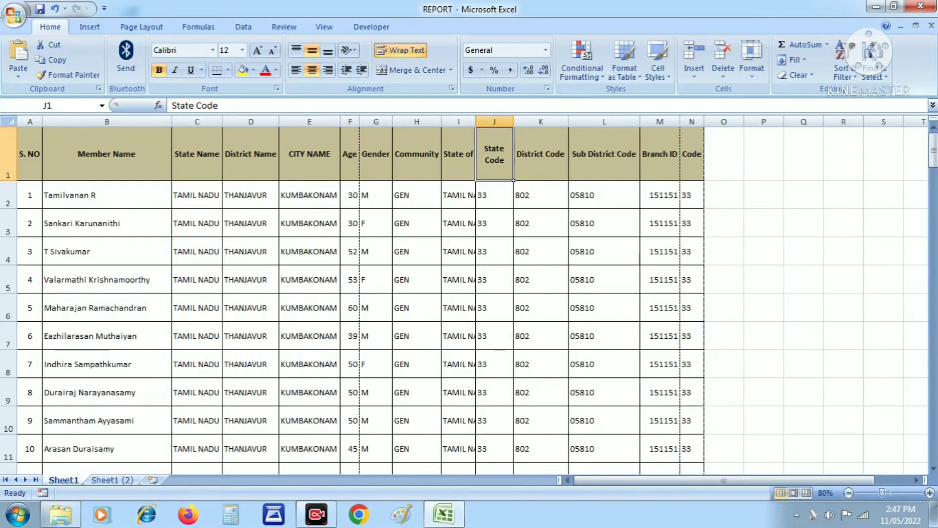
{"action": "left_click_drag", "start_coordinate": [513, 121], "coordinate": [509, 121]}
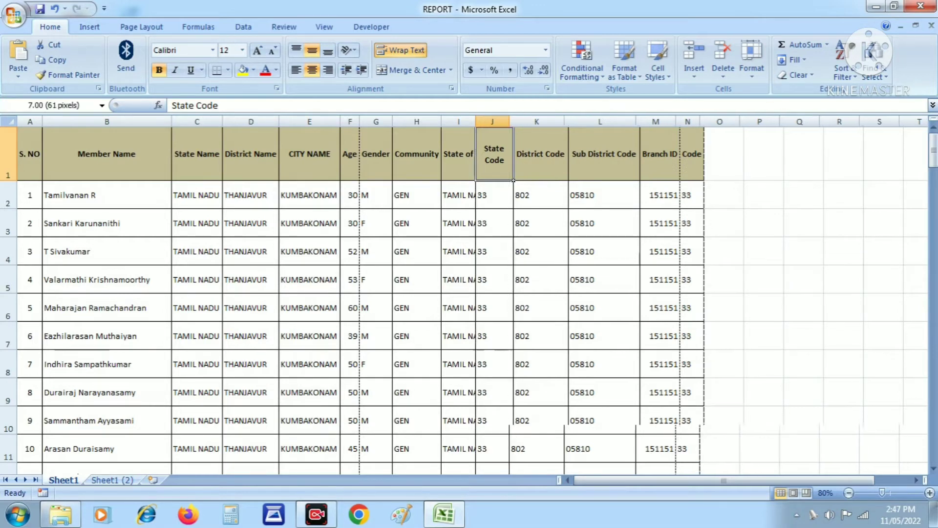
{"action": "left_click", "coordinate": [492, 195]}
Narrow the District Code and Sub District Code columns so their headings wrap onto several lines.
{"action": "left_click", "coordinate": [537, 154]}
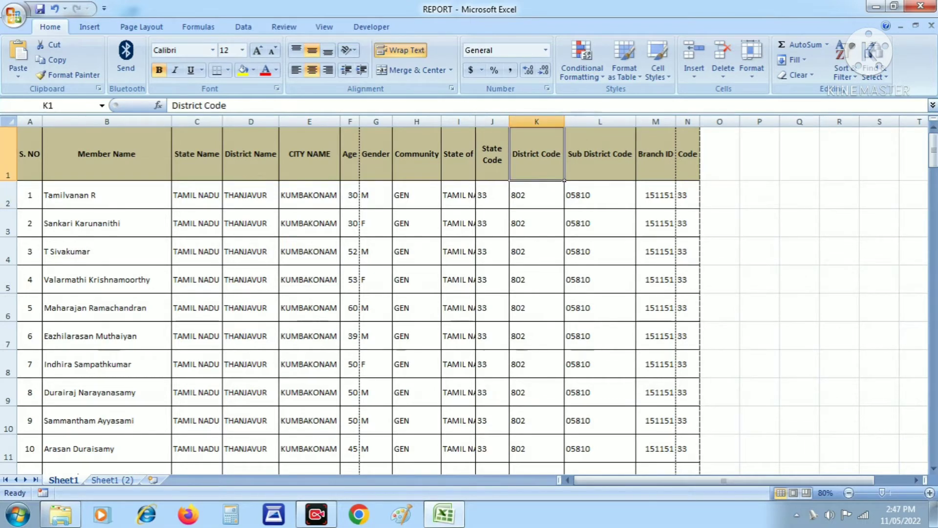
{"action": "left_click_drag", "start_coordinate": [565, 121], "coordinate": [551, 121]}
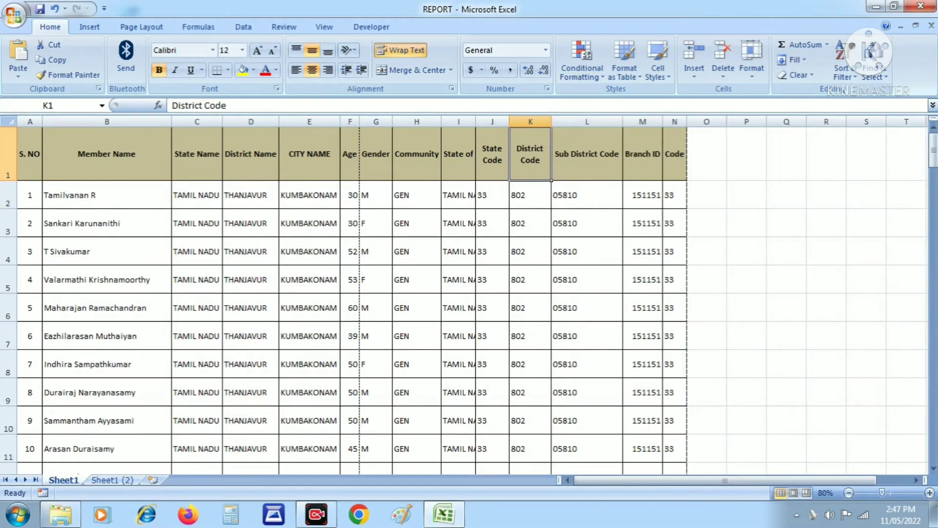
{"action": "left_click_drag", "start_coordinate": [623, 121], "coordinate": [603, 121]}
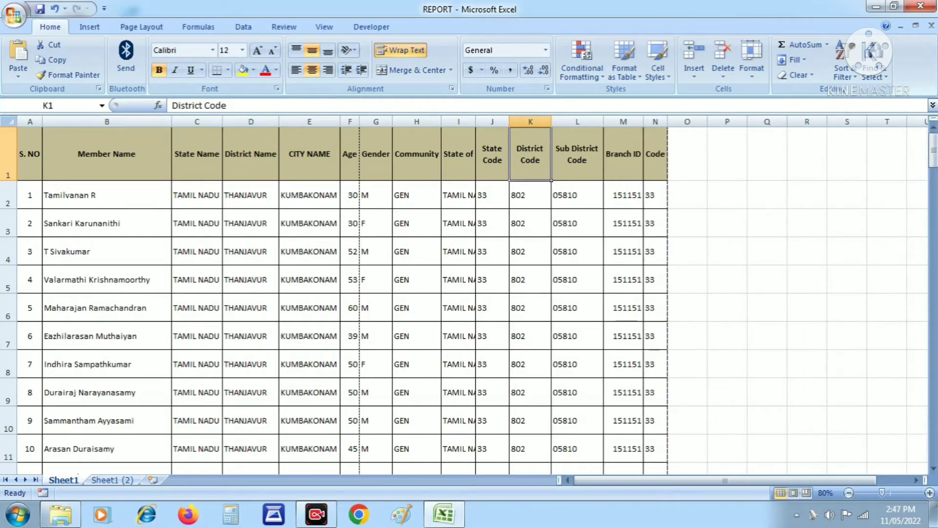
{"action": "left_click_drag", "start_coordinate": [603, 121], "coordinate": [595, 121]}
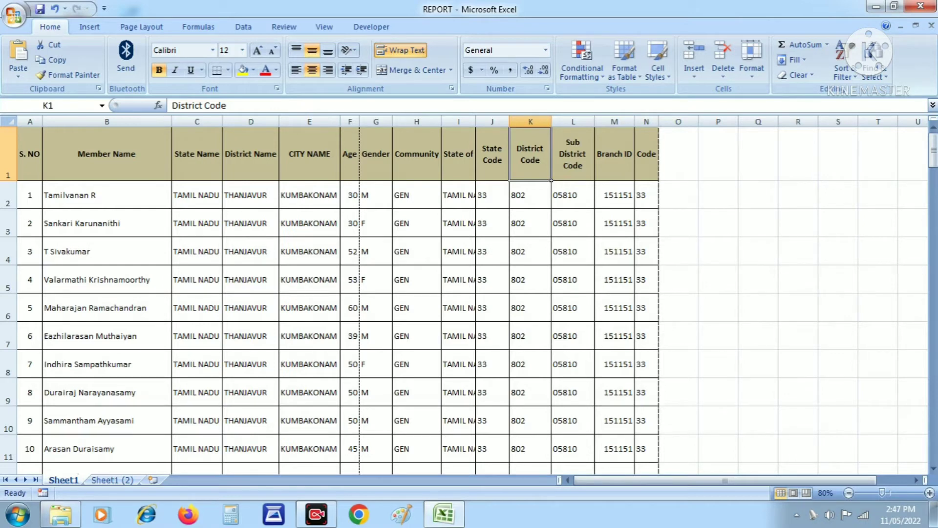
Try narrowing the Community column, then widen it so its header fits on one line.
{"action": "left_click", "coordinate": [417, 279]}
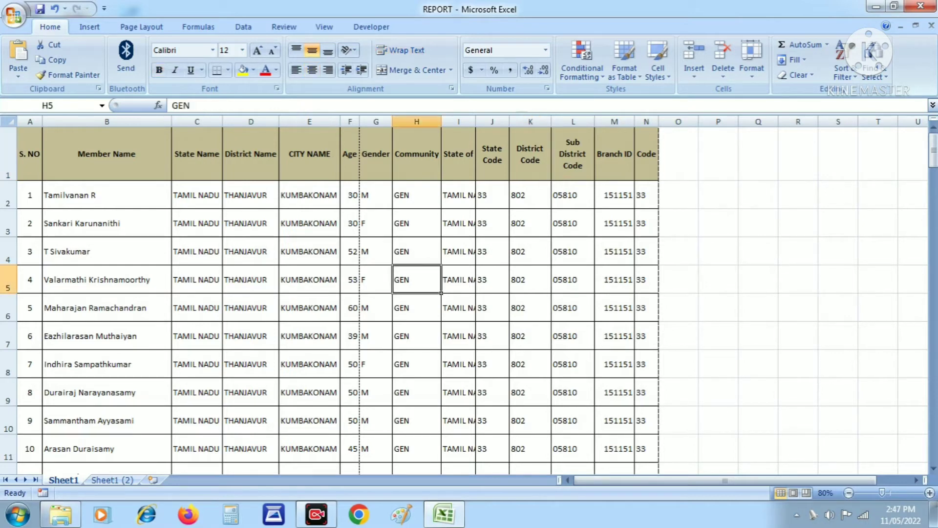
{"action": "left_click", "coordinate": [416, 153]}
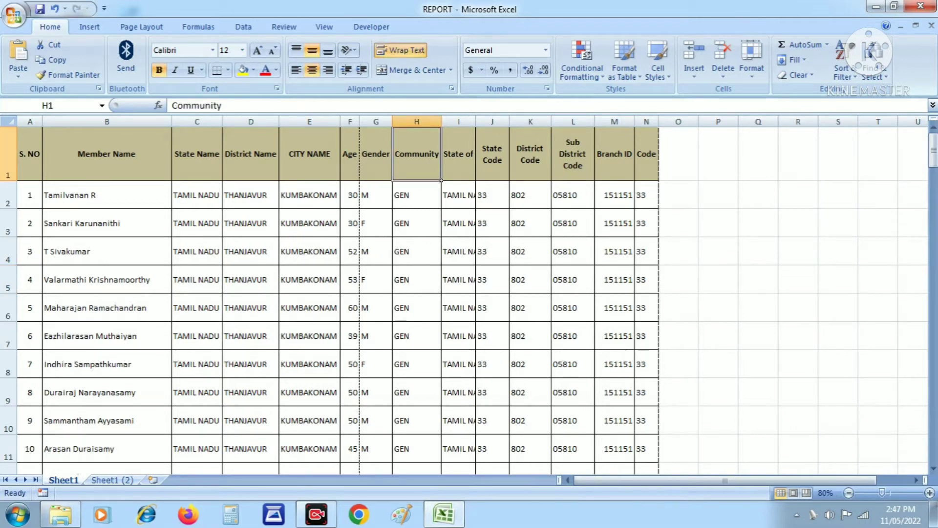
{"action": "left_click_drag", "start_coordinate": [441, 121], "coordinate": [425, 121]}
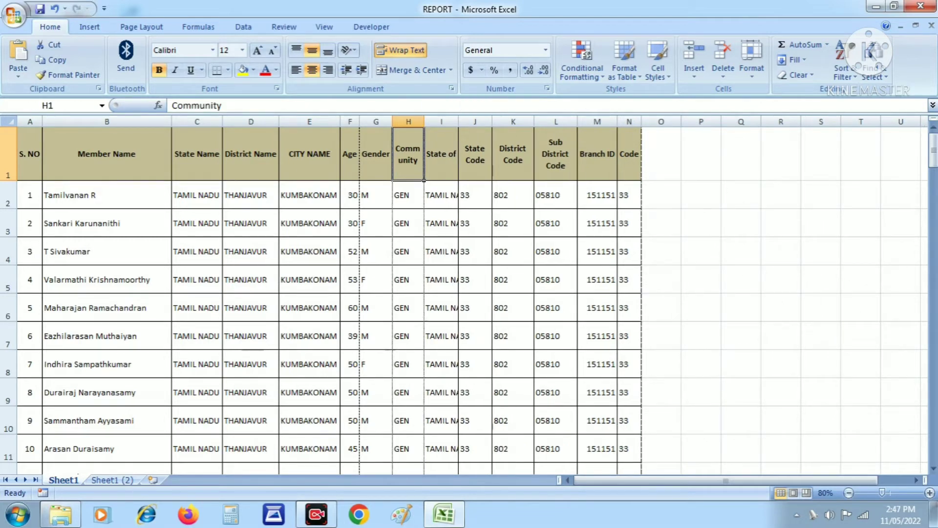
{"action": "left_click_drag", "start_coordinate": [424, 121], "coordinate": [451, 121]}
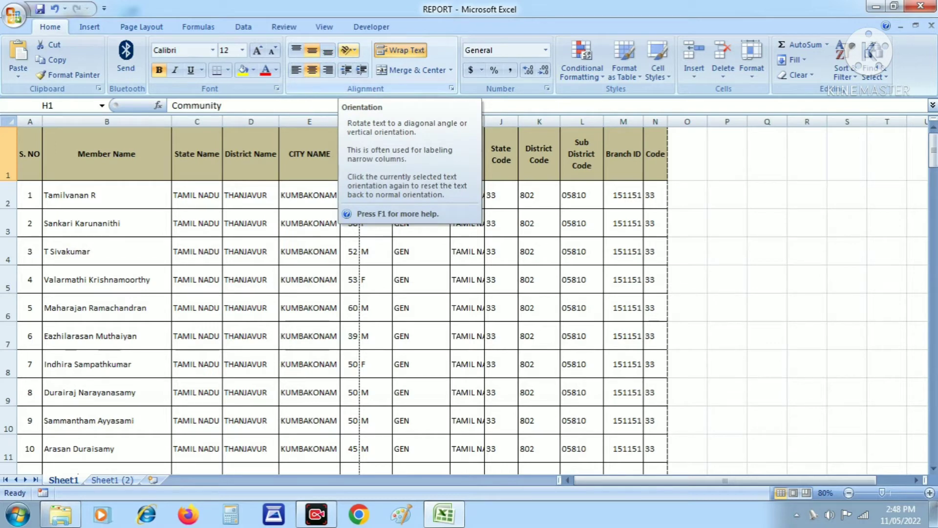
Rotate the Community heading to read upward and narrow column H to fit it.
{"action": "left_click", "coordinate": [348, 50]}
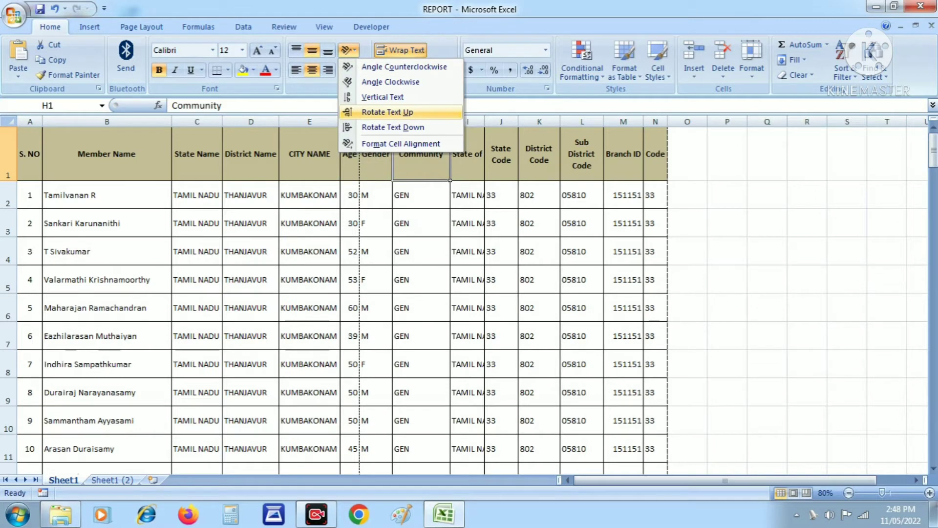
{"action": "left_click", "coordinate": [387, 112]}
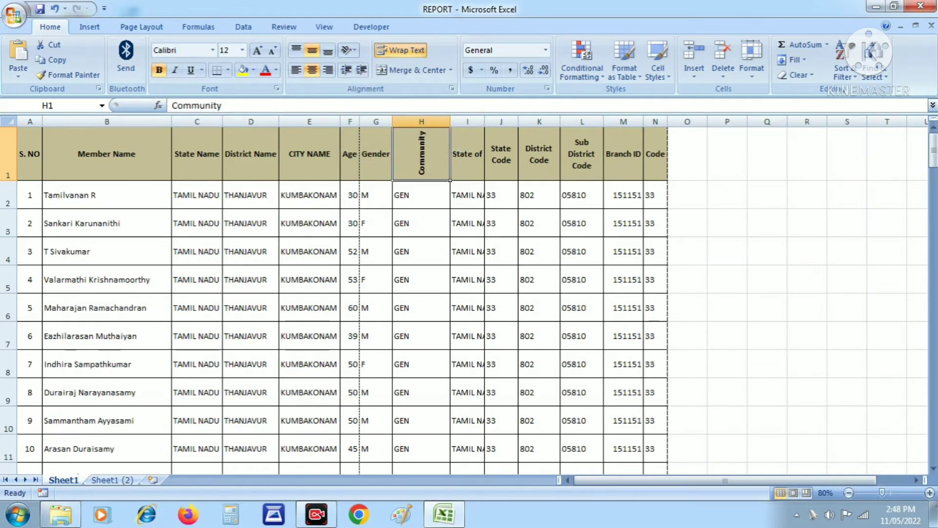
{"action": "left_click", "coordinate": [422, 195]}
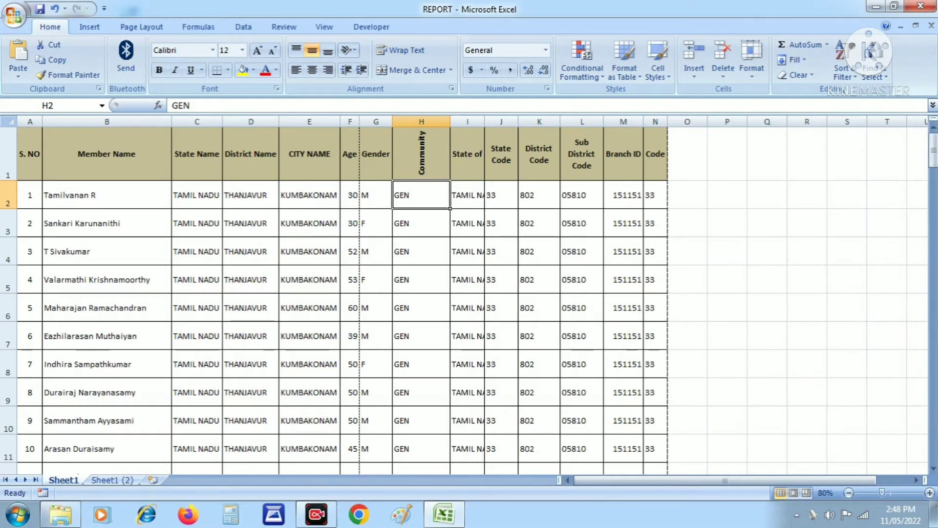
{"action": "left_click_drag", "start_coordinate": [450, 121], "coordinate": [429, 121]}
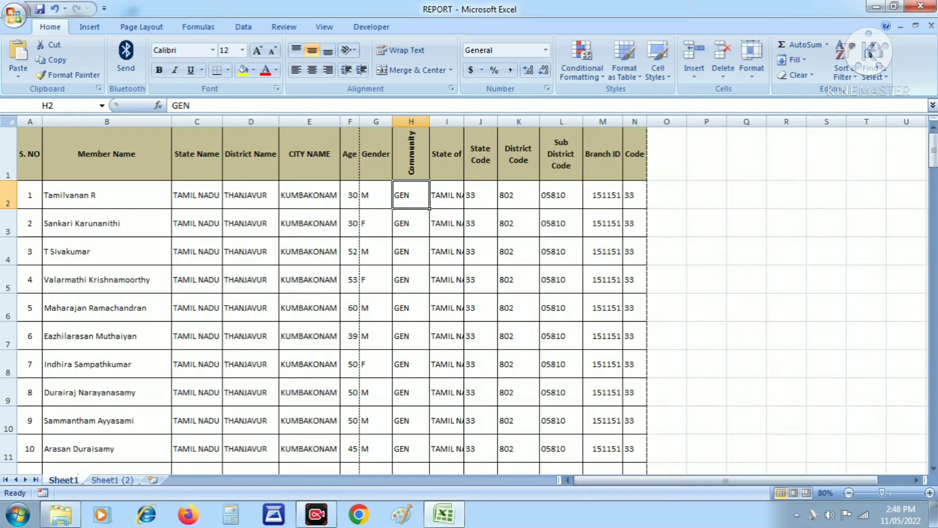
Rotate the Gender heading to read upward and narrow column G to fit it.
{"action": "left_click", "coordinate": [376, 153]}
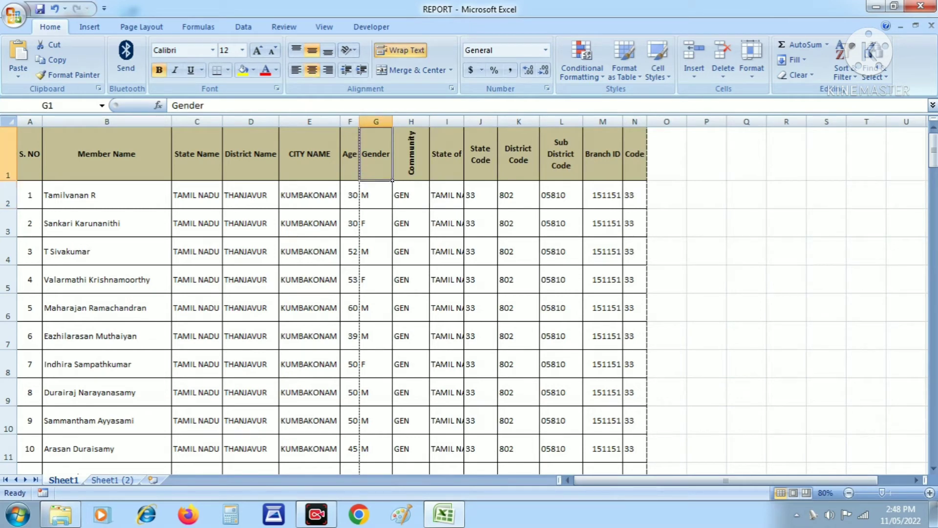
{"action": "left_click", "coordinate": [349, 50]}
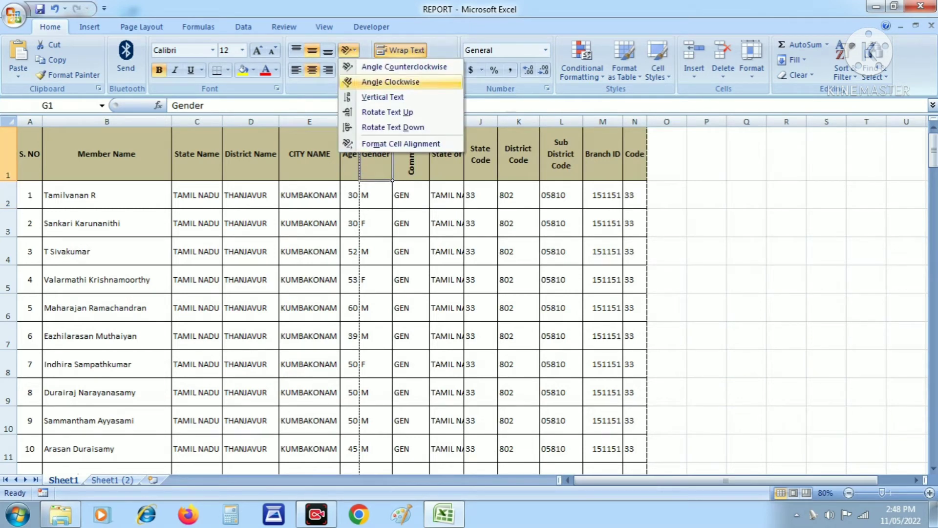
{"action": "left_click", "coordinate": [386, 112]}
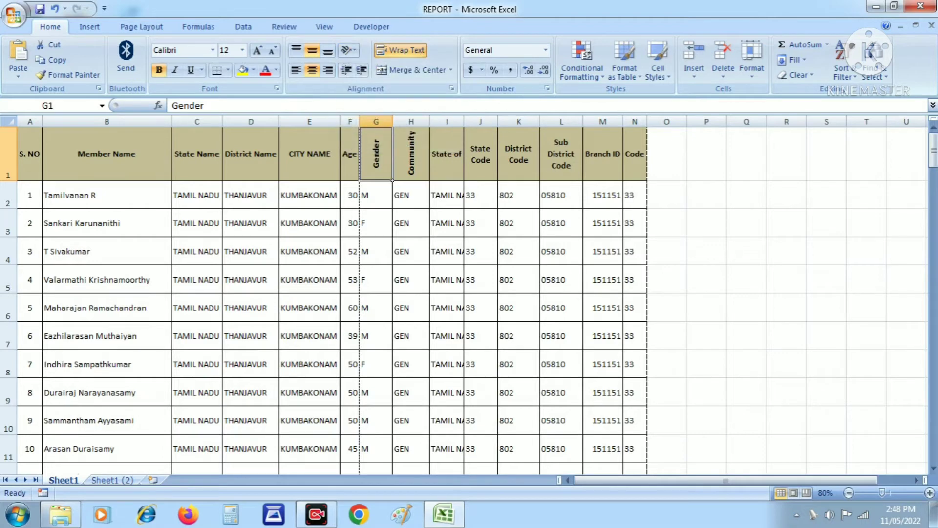
{"action": "left_click", "coordinate": [376, 224]}
{"action": "left_click_drag", "start_coordinate": [393, 122], "coordinate": [384, 121]}
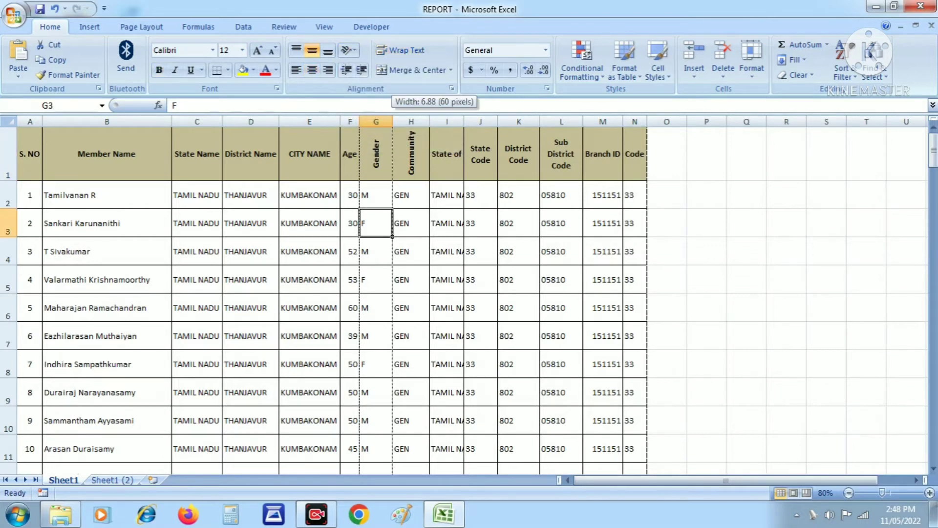
{"action": "left_click", "coordinate": [403, 251]}
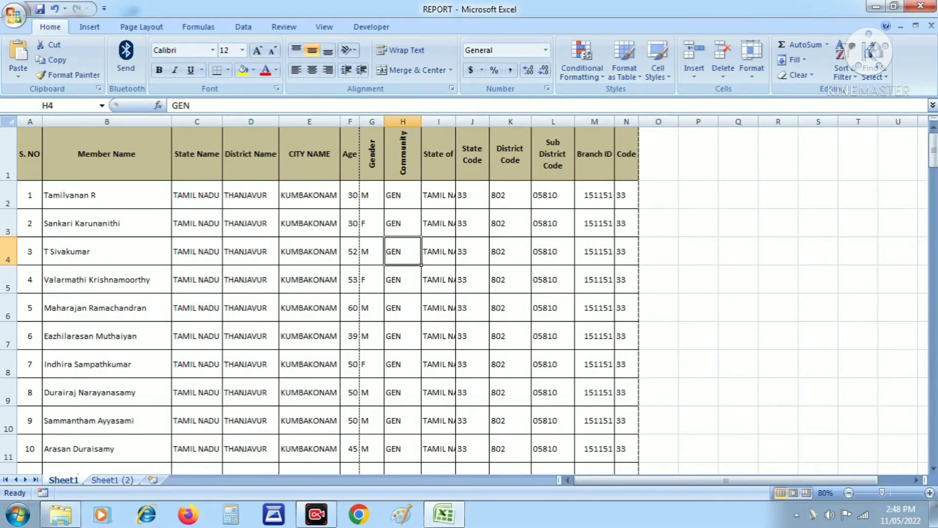
{"action": "left_click", "coordinate": [251, 251]}
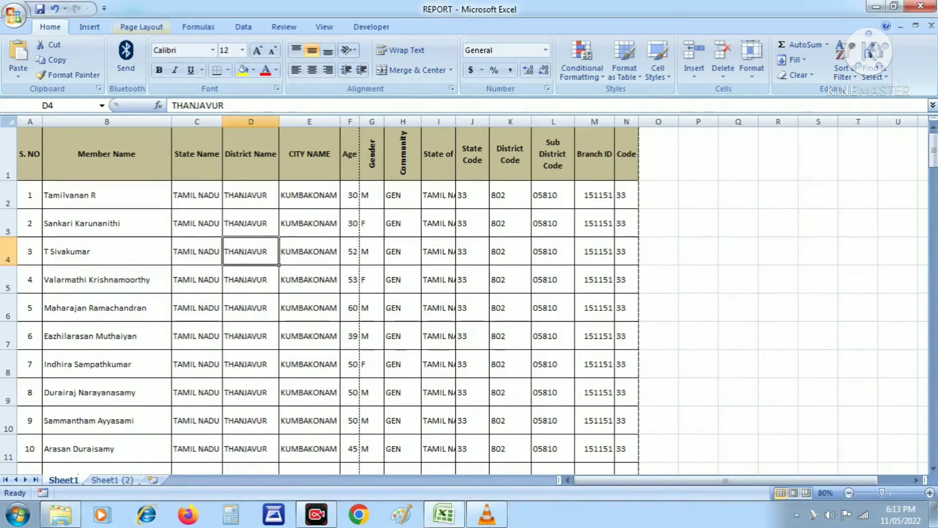
Set the REPORT sheet's page orientation to Landscape from the Page Layout tab.
{"action": "left_click", "coordinate": [142, 27]}
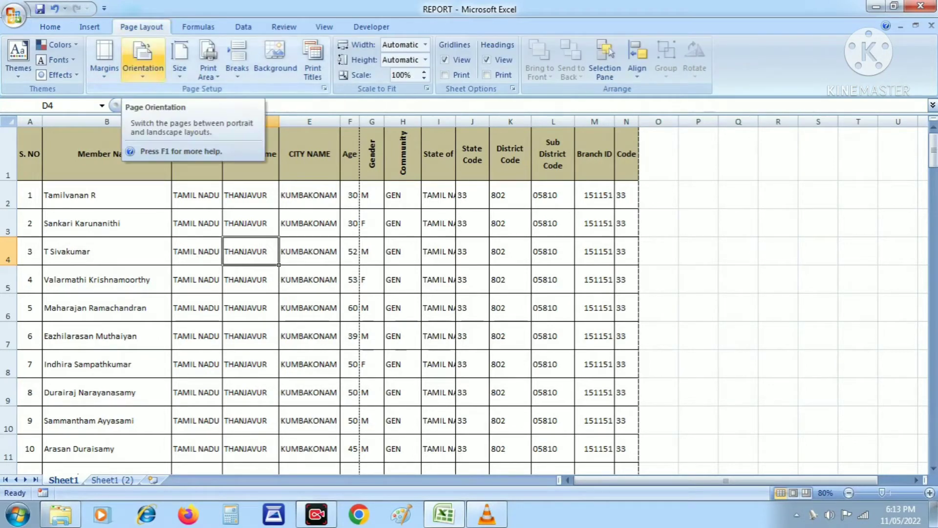
{"action": "left_click", "coordinate": [143, 63]}
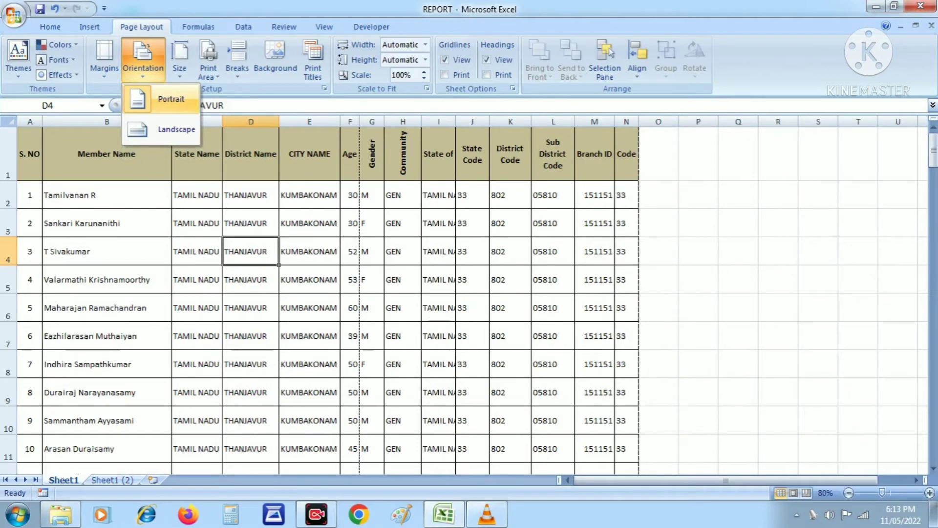
{"action": "left_click", "coordinate": [173, 129]}
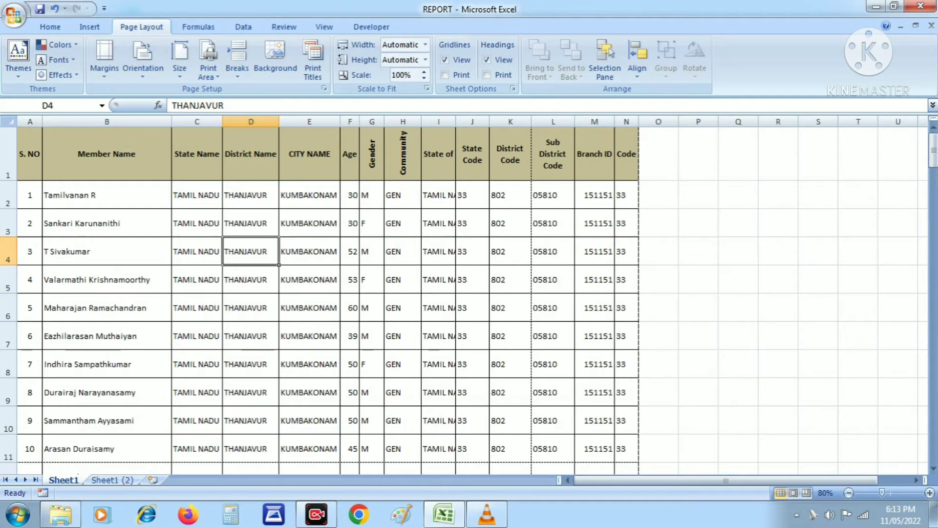
{"action": "left_click", "coordinate": [439, 336]}
{"action": "left_click", "coordinate": [107, 223]}
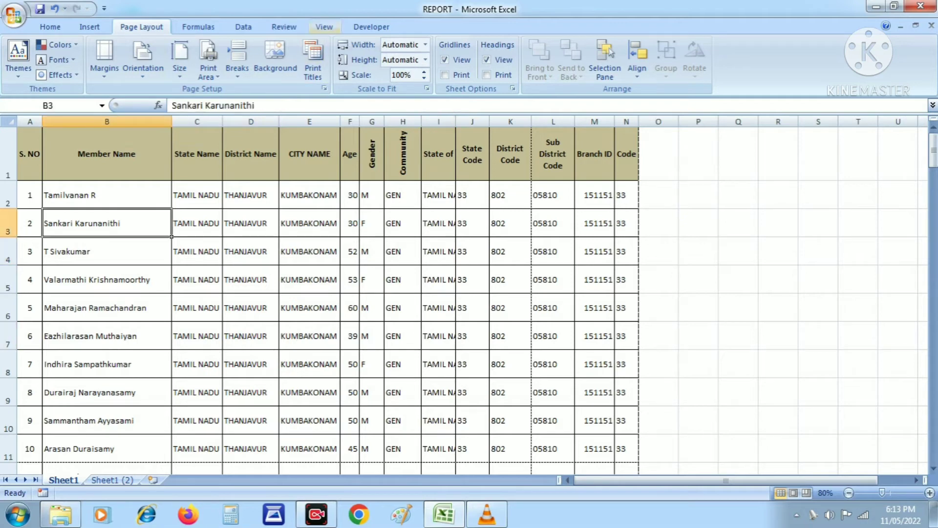
{"action": "left_click", "coordinate": [324, 26]}
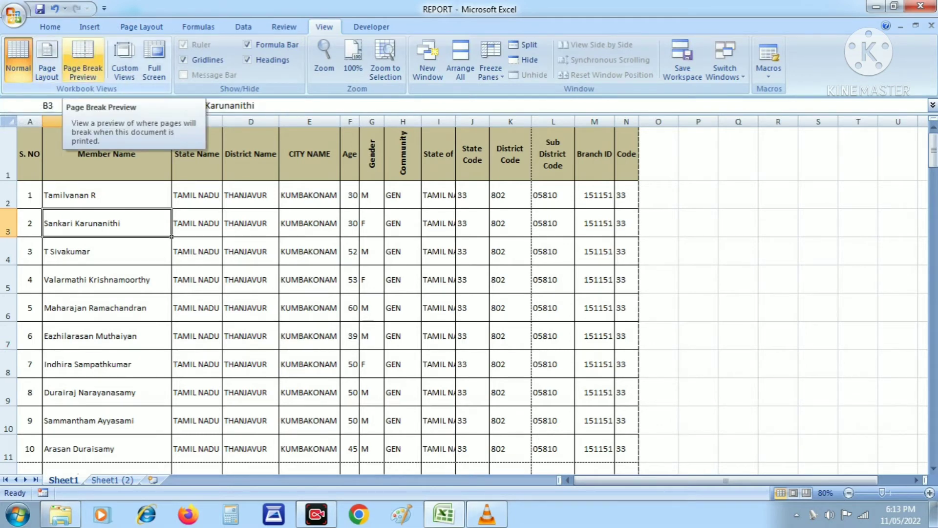
Switch to Page Break Preview and scroll through the sheet to see where pages divide.
{"action": "left_click", "coordinate": [82, 62]}
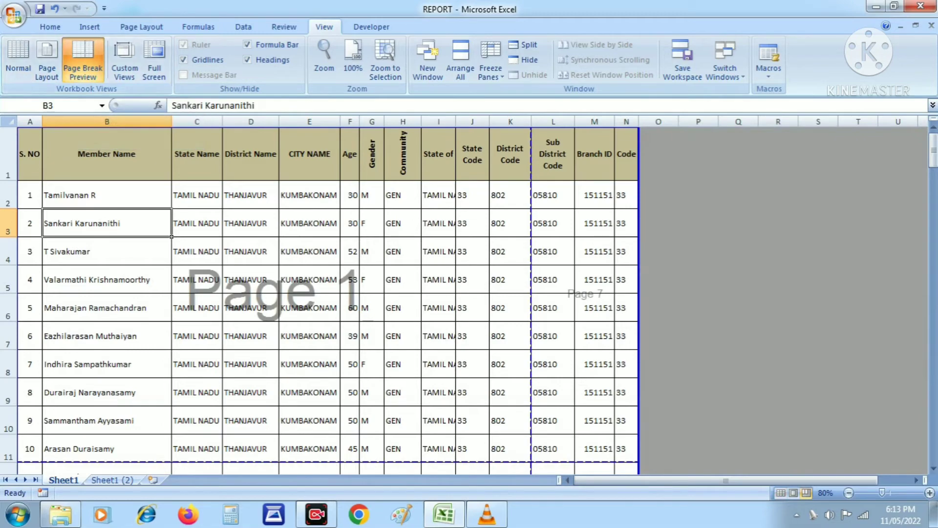
{"action": "scroll", "coordinate": [328, 294], "scroll_direction": "down", "scroll_amount": 4}
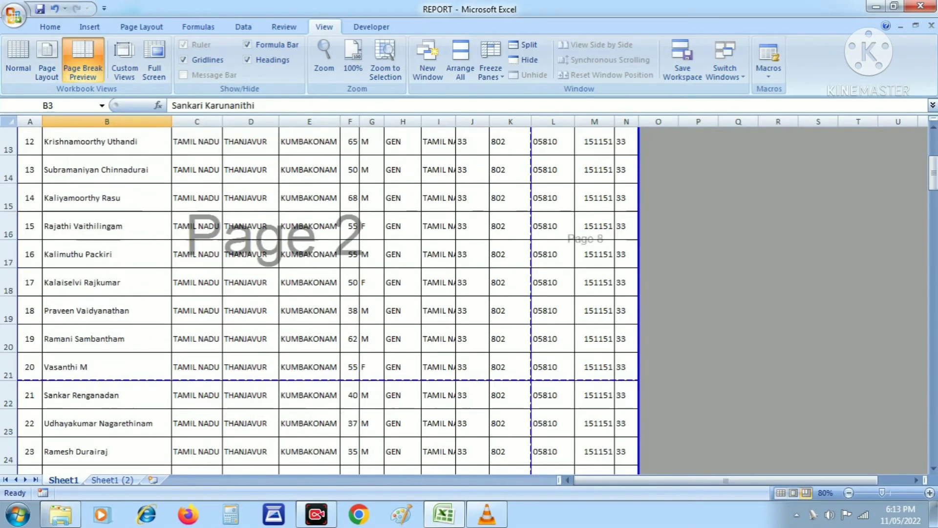
{"action": "scroll", "coordinate": [327, 293], "scroll_direction": "down", "scroll_amount": 4}
{"action": "scroll", "coordinate": [327, 294], "scroll_direction": "down", "scroll_amount": 4}
{"action": "scroll", "coordinate": [327, 293], "scroll_direction": "up", "scroll_amount": 4}
{"action": "scroll", "coordinate": [327, 293], "scroll_direction": "up", "scroll_amount": 6}
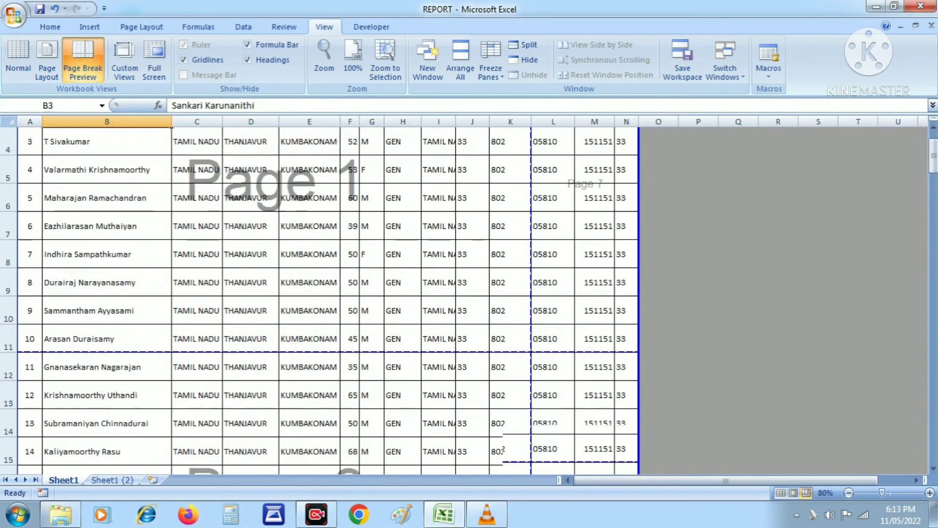
{"action": "scroll", "coordinate": [328, 294], "scroll_direction": "up", "scroll_amount": 1}
{"action": "left_click", "coordinate": [594, 279]}
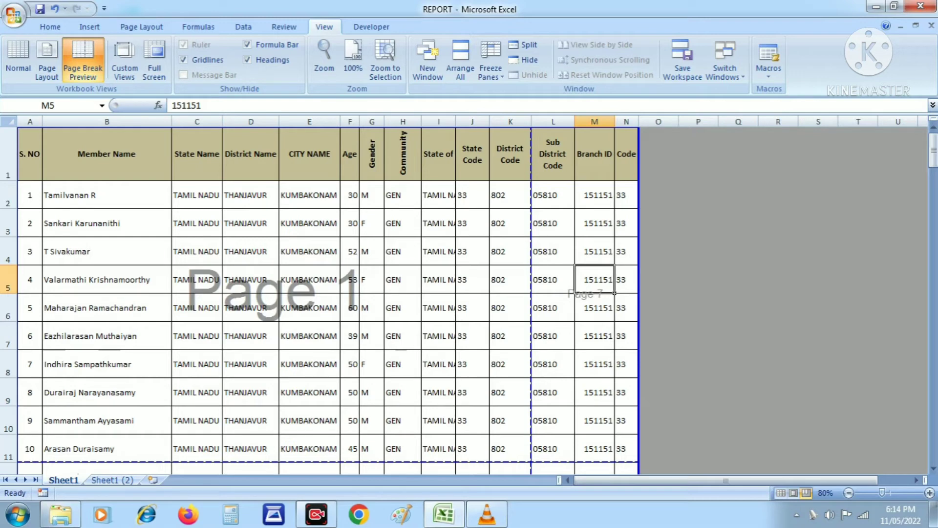
{"action": "left_click", "coordinate": [403, 279]}
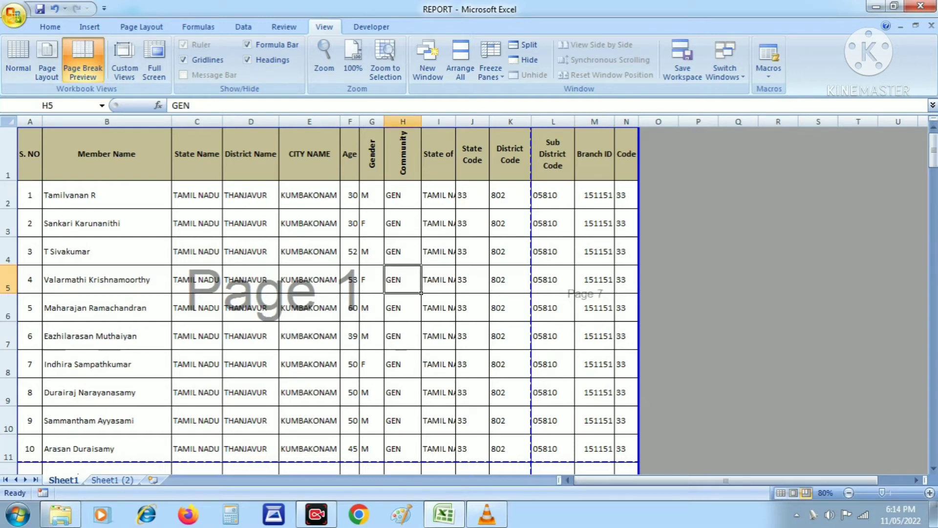
{"action": "left_click", "coordinate": [14, 15]}
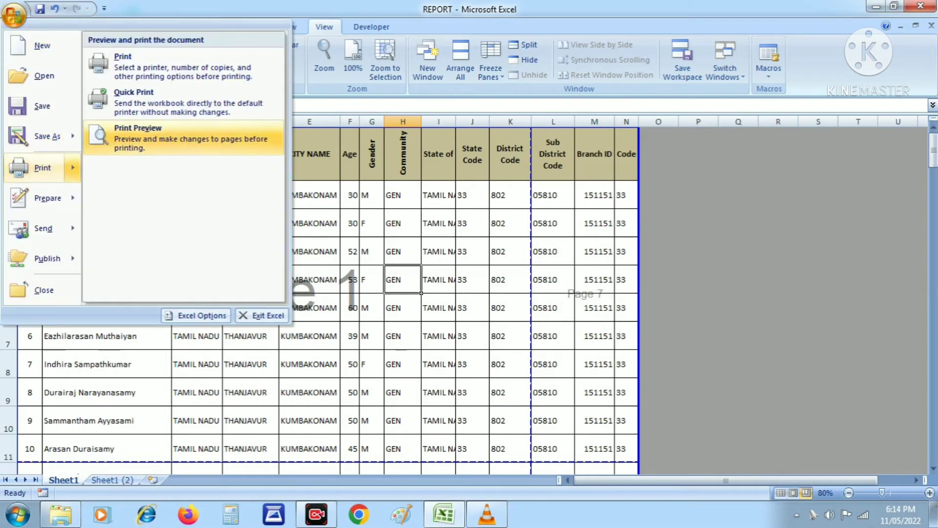
In Page Setup, tick Center Horizontally and set the left, right and bottom margins to 0.5.
{"action": "left_click", "coordinate": [138, 132]}
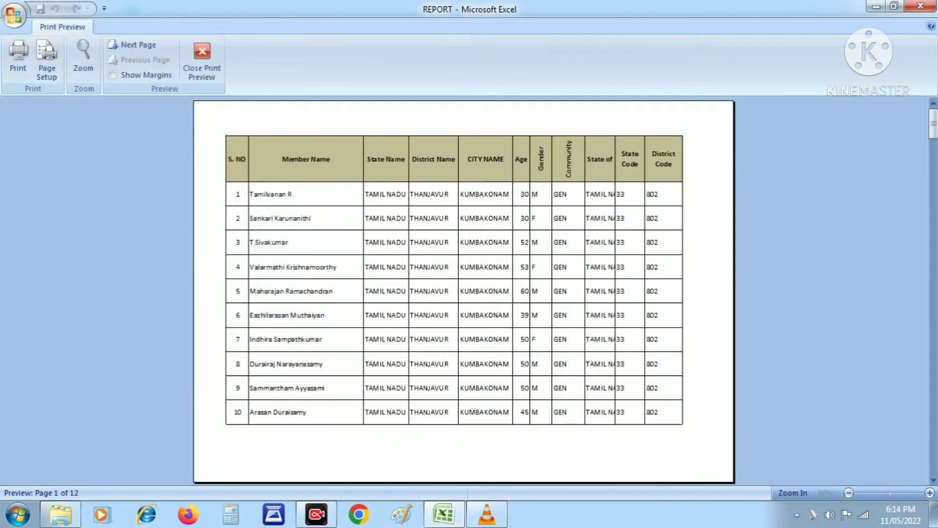
{"action": "left_click", "coordinate": [46, 57]}
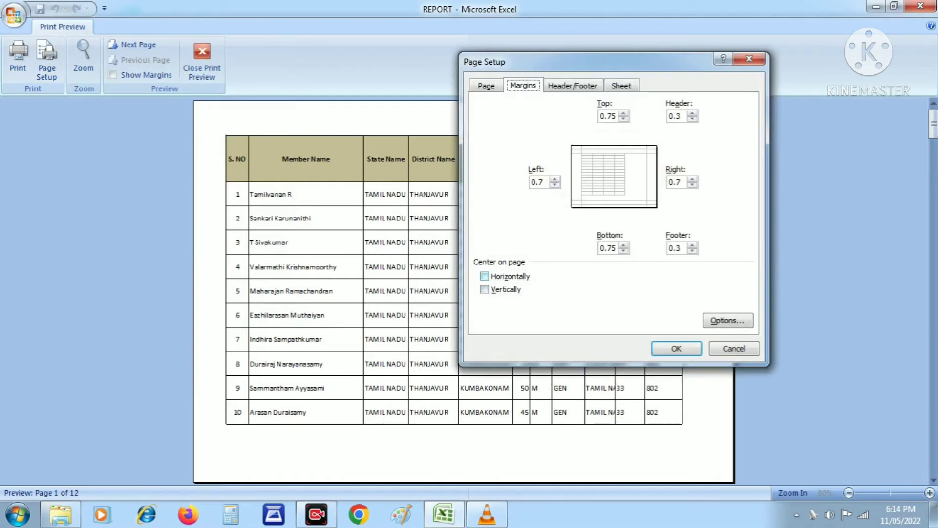
{"action": "key", "text": "alt+z"}
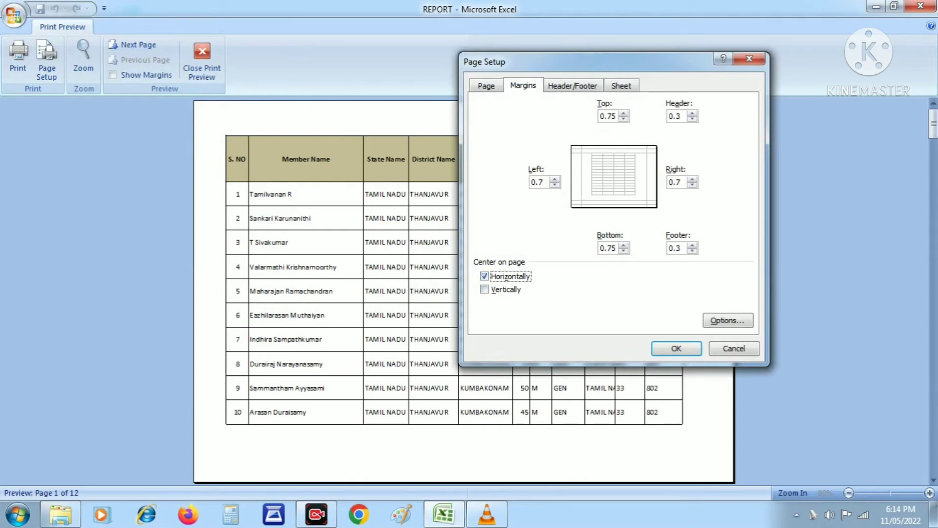
{"action": "key", "text": "alt+l"}
{"action": "type", "text": "0.5"}
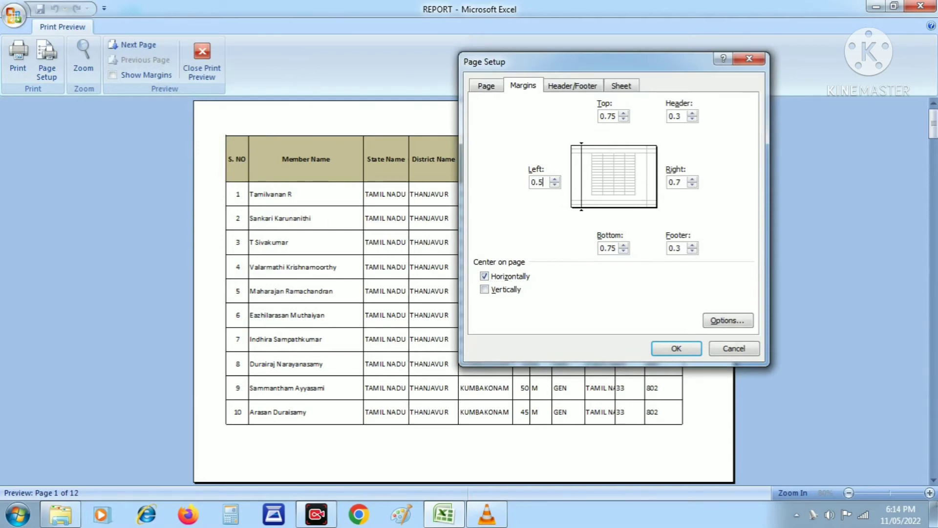
{"action": "key", "text": "alt+r"}
{"action": "type", "text": "0."}
{"action": "type", "text": "5"}
{"action": "key", "text": "alt+b"}
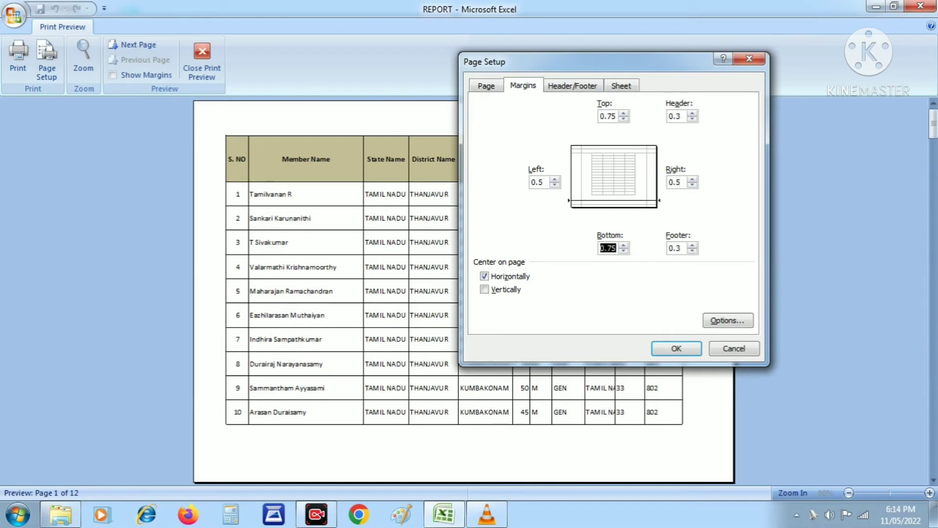
{"action": "type", "text": "0.5"}
{"action": "key", "text": "alt+t"}
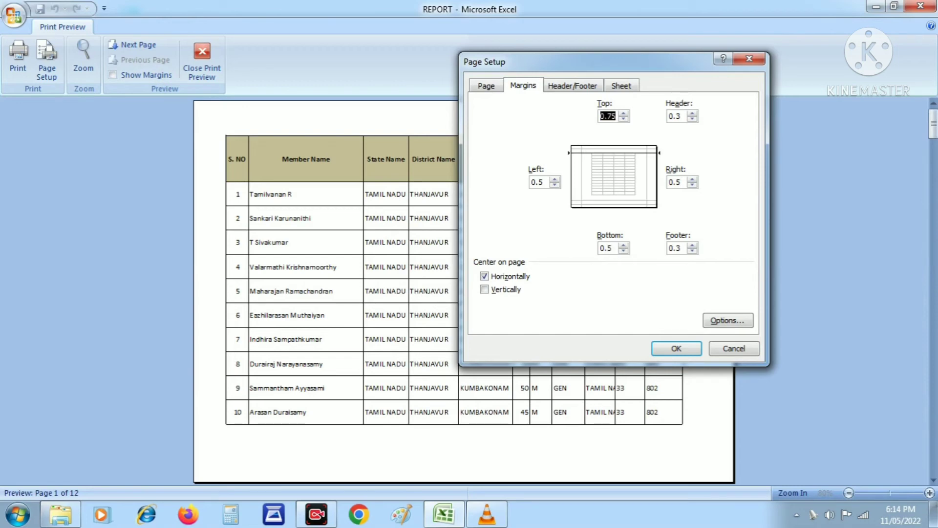
{"action": "type", "text": "0.5"}
{"action": "key", "text": "Return"}
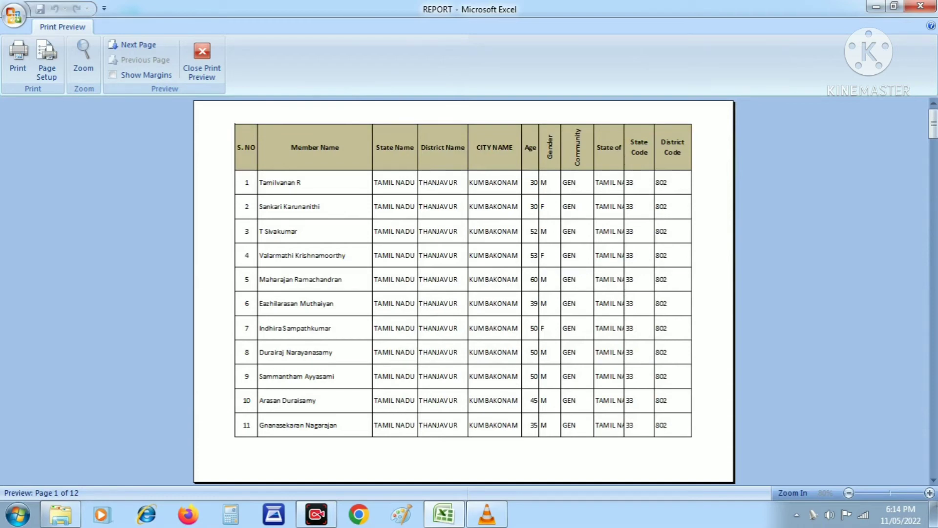
{"action": "left_click", "coordinate": [202, 61]}
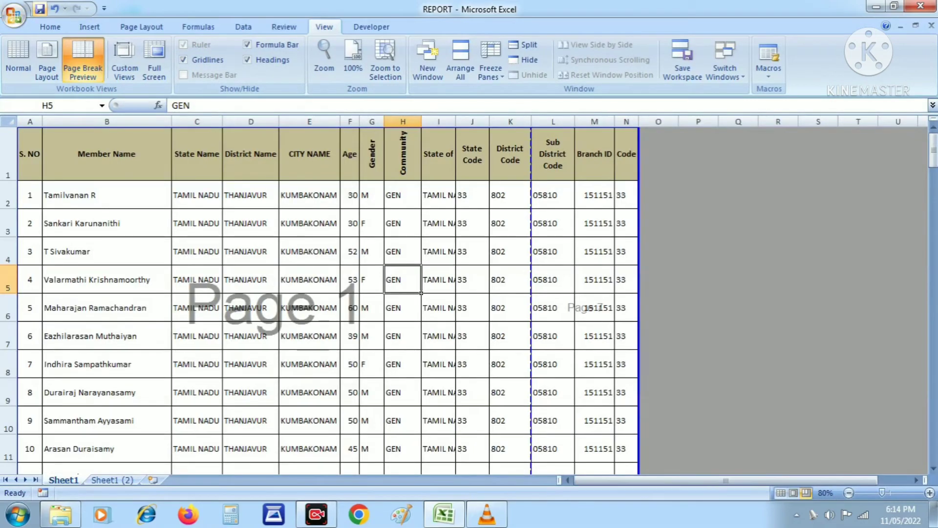
On Page Setup's Page tab, change Adjust to from 100% to 90% normal size.
{"action": "left_click", "coordinate": [552, 280]}
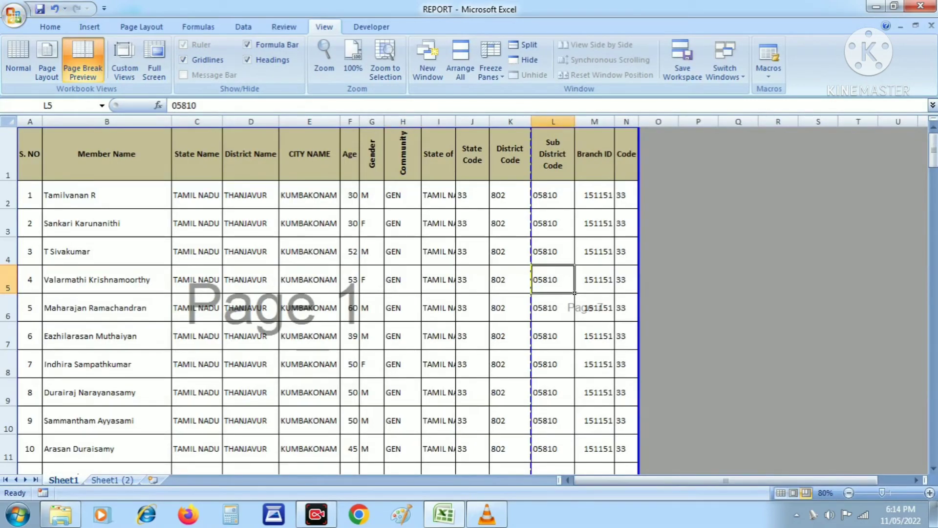
{"action": "left_click", "coordinate": [14, 16]}
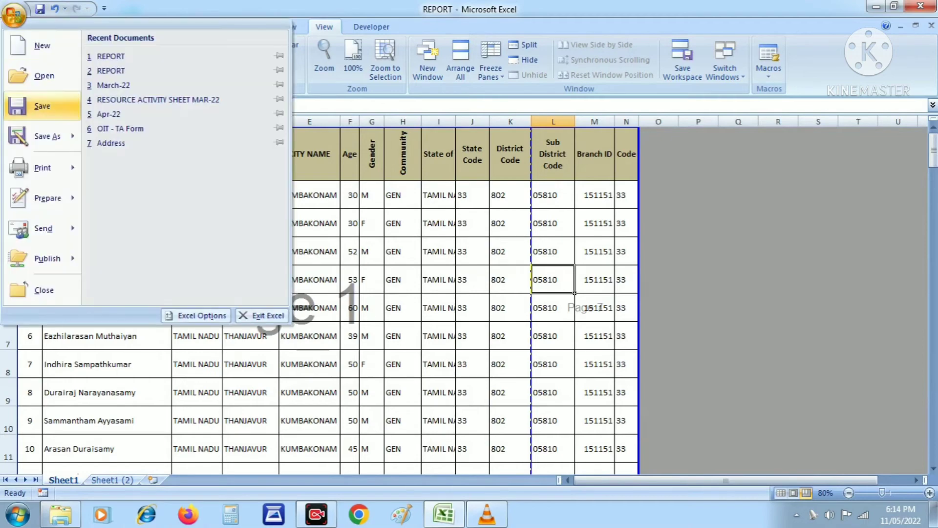
{"action": "left_click", "coordinate": [147, 135]}
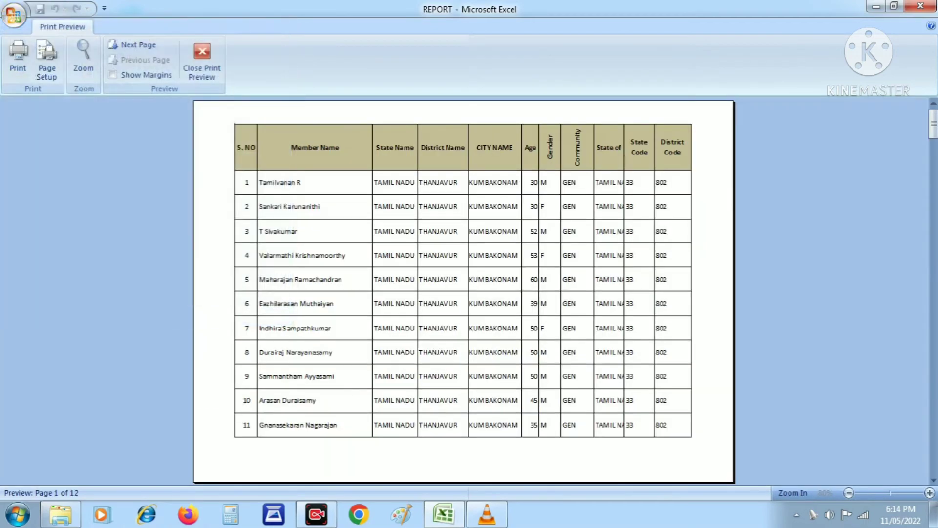
{"action": "left_click", "coordinate": [47, 59]}
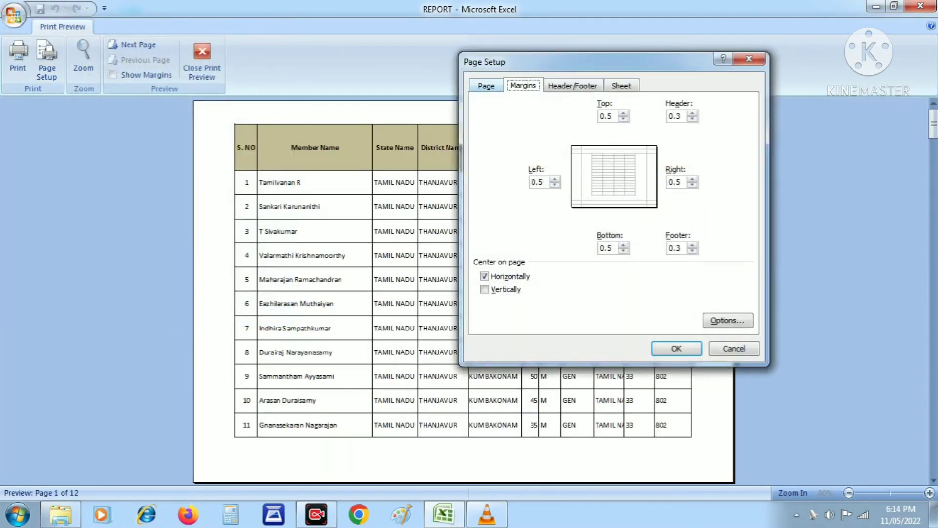
{"action": "left_click", "coordinate": [486, 86]}
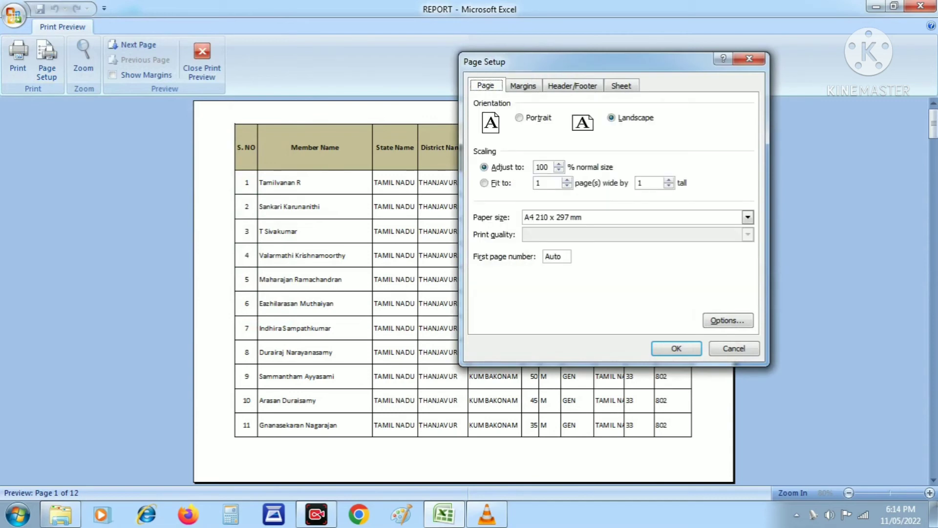
{"action": "double_click", "coordinate": [542, 166]}
{"action": "type", "text": "90"}
{"action": "key", "text": "Return"}
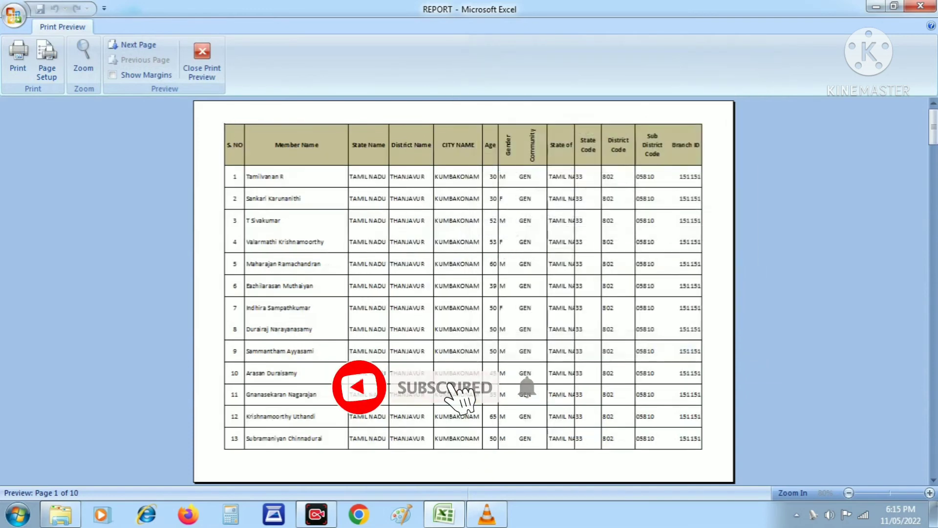
Close Print Preview, scroll the Page Break Preview, and show the Office button's Print choices.
{"action": "left_click", "coordinate": [202, 57]}
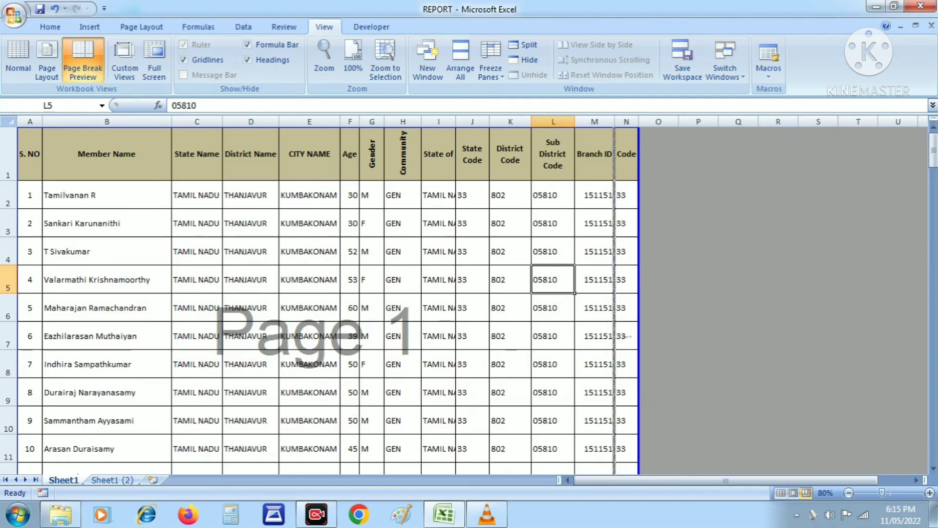
{"action": "scroll", "coordinate": [318, 293], "scroll_direction": "down", "scroll_amount": 2}
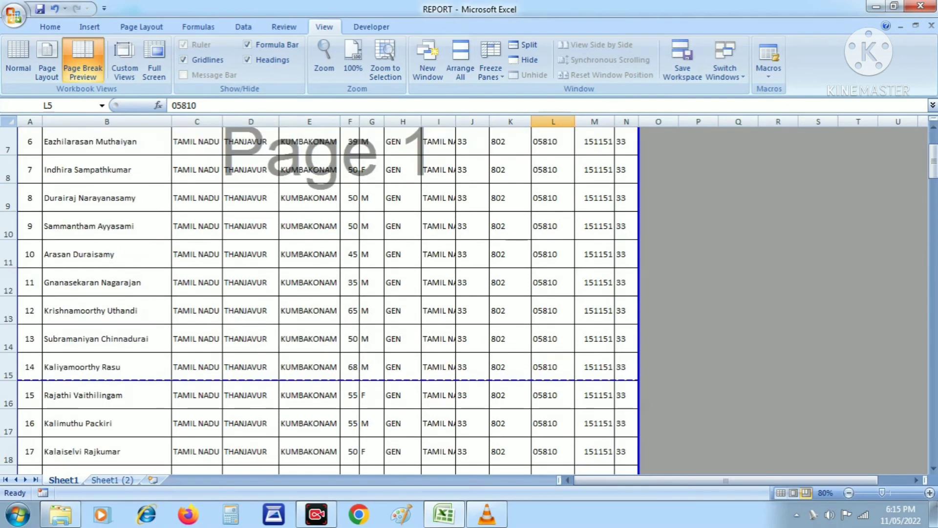
{"action": "scroll", "coordinate": [317, 293], "scroll_direction": "down", "scroll_amount": 2}
{"action": "scroll", "coordinate": [317, 294], "scroll_direction": "down", "scroll_amount": 6}
{"action": "scroll", "coordinate": [318, 293], "scroll_direction": "down", "scroll_amount": 3}
{"action": "scroll", "coordinate": [318, 294], "scroll_direction": "up", "scroll_amount": 1}
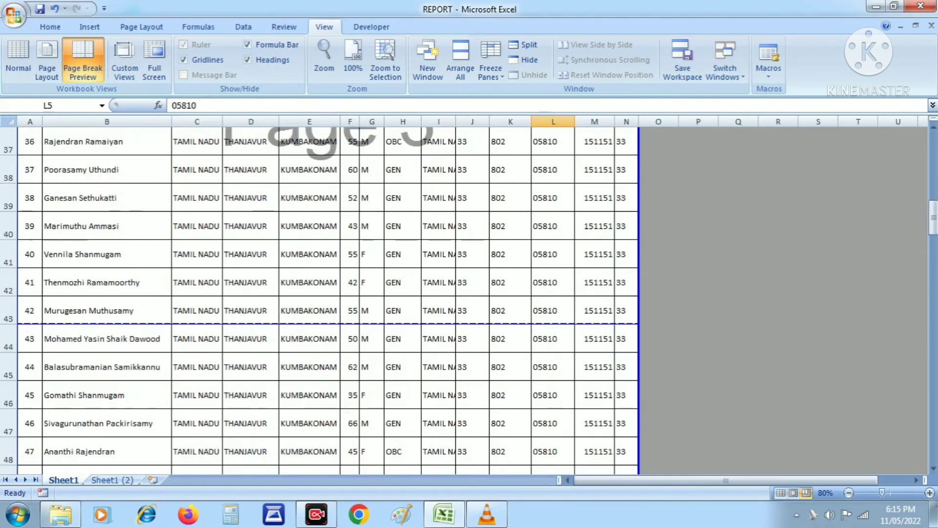
{"action": "scroll", "coordinate": [317, 294], "scroll_direction": "up", "scroll_amount": 8}
{"action": "scroll", "coordinate": [318, 294], "scroll_direction": "up", "scroll_amount": 4}
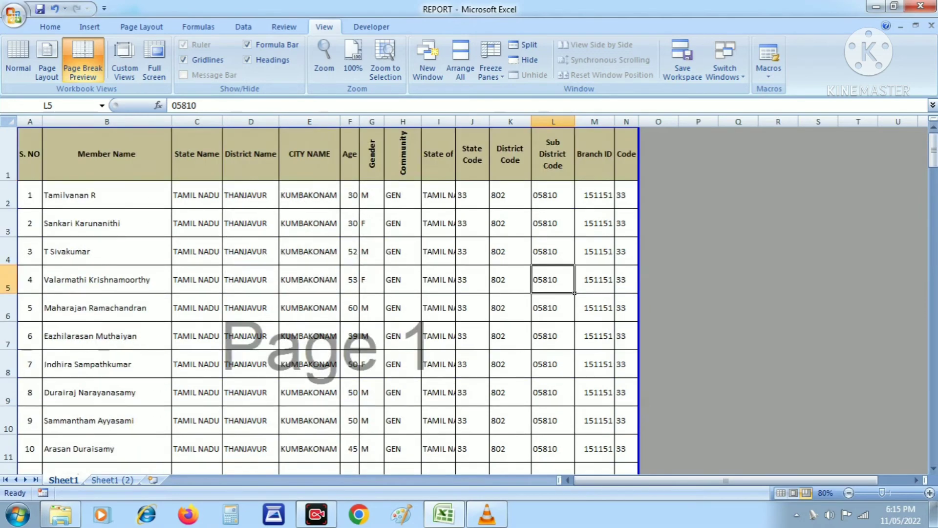
{"action": "left_click", "coordinate": [15, 16]}
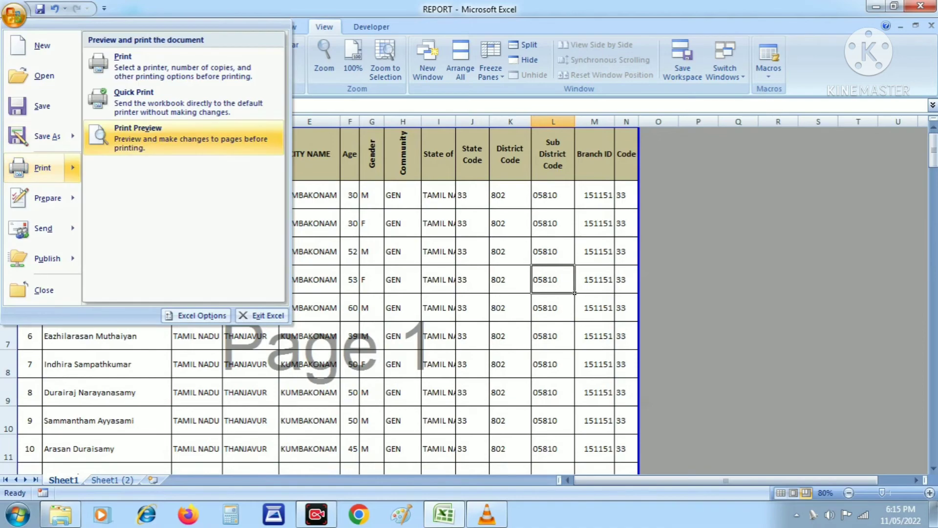
Open the print preview and step forward through the first pages.
{"action": "left_click", "coordinate": [147, 194]}
{"action": "left_click", "coordinate": [132, 45]}
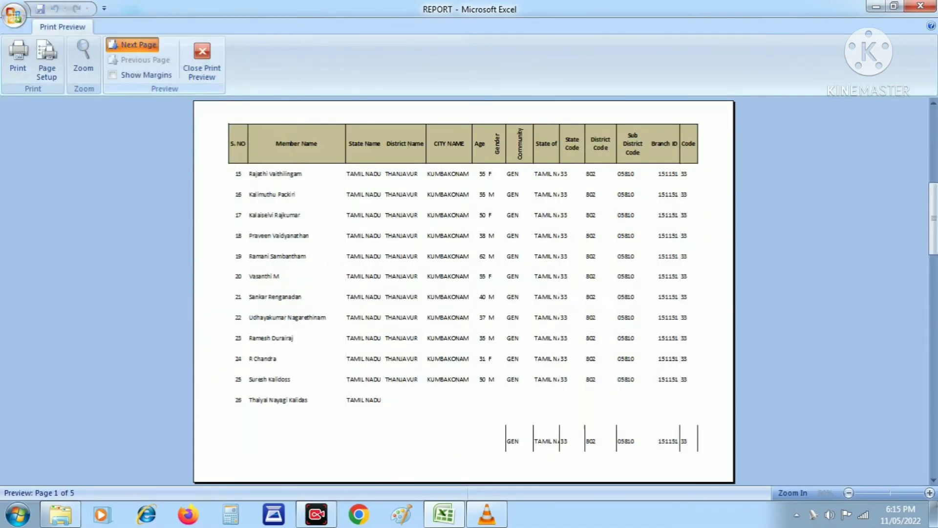
{"action": "left_click", "coordinate": [132, 44]}
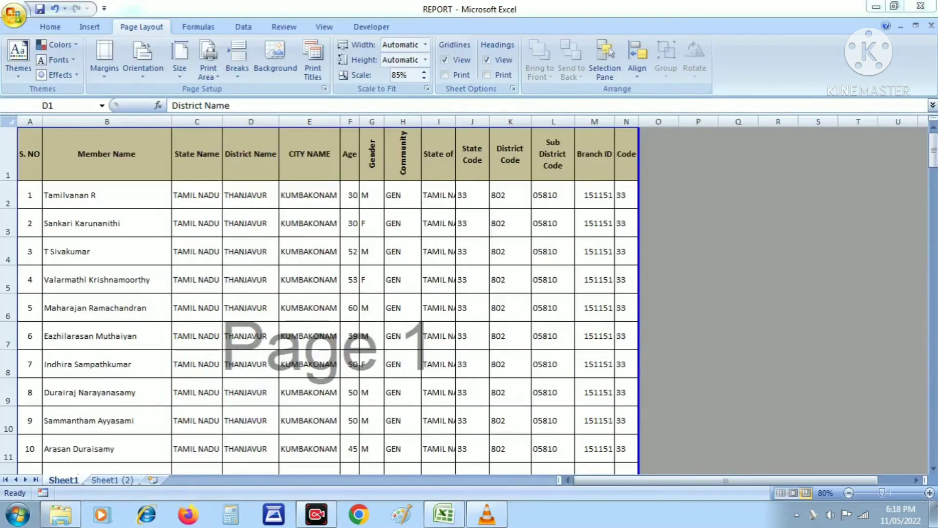
Reopen the print preview at full-page view and advance to the last of the four pages.
{"action": "left_click", "coordinate": [14, 16]}
{"action": "mouse_move", "coordinate": [42, 167]}
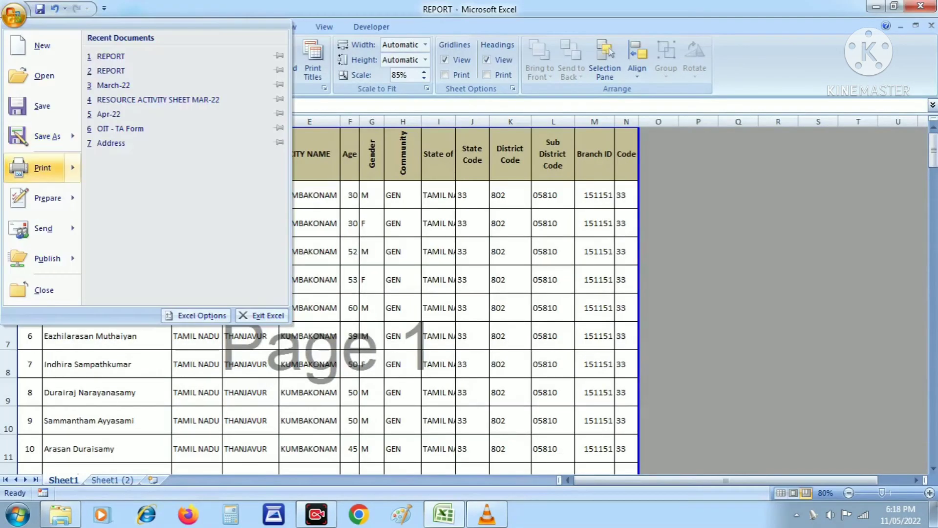
{"action": "left_click", "coordinate": [147, 194]}
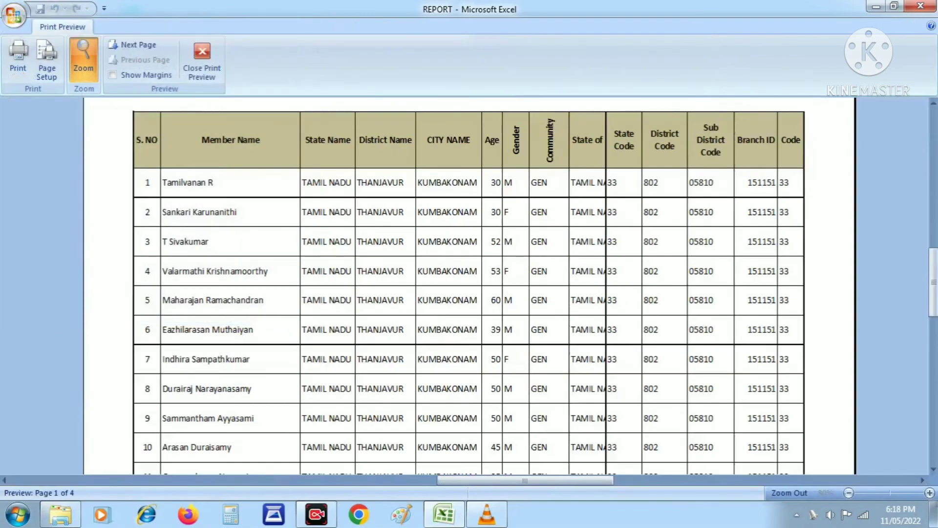
{"action": "left_click", "coordinate": [83, 56]}
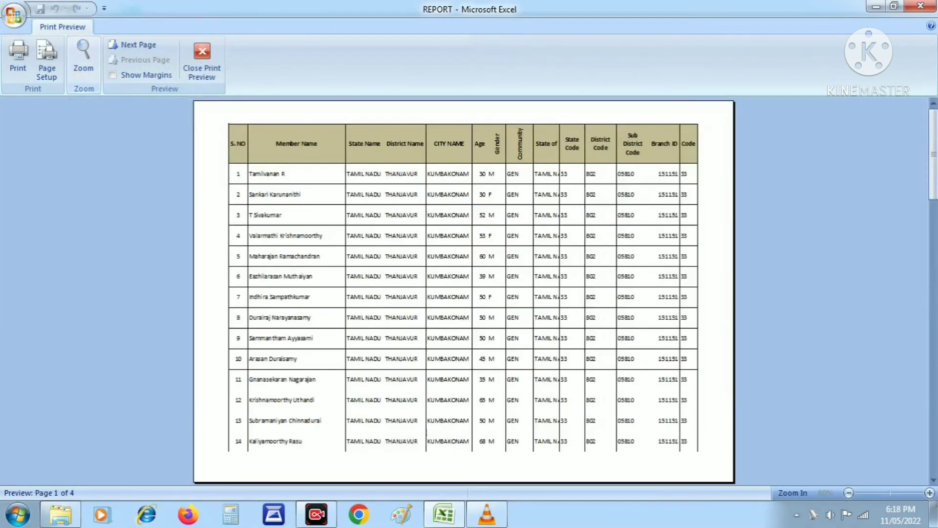
{"action": "left_click", "coordinate": [132, 44]}
{"action": "left_click", "coordinate": [132, 44]}
{"action": "left_click", "coordinate": [132, 44]}
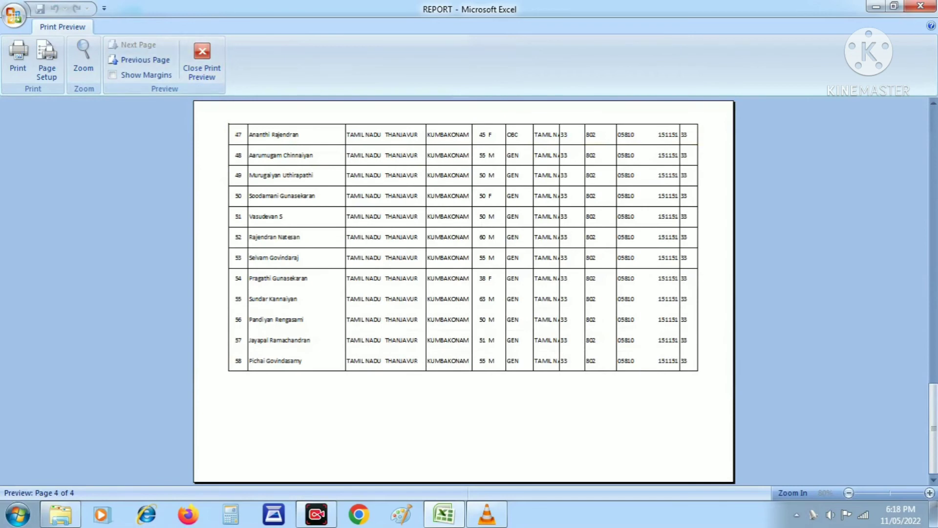
Page back to page 1 and forward again, noting only page 1 shows headers, then close preview.
{"action": "left_click", "coordinate": [145, 60]}
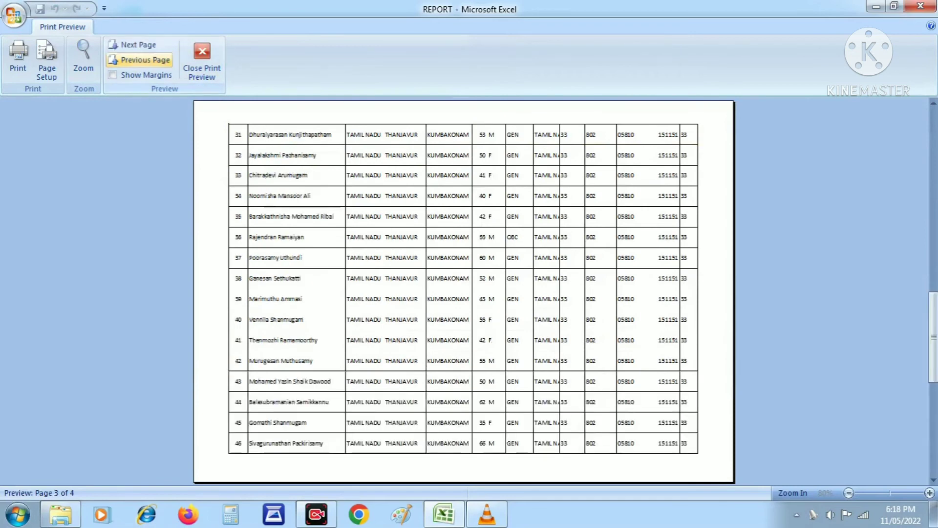
{"action": "left_click", "coordinate": [145, 59]}
{"action": "left_click", "coordinate": [145, 59]}
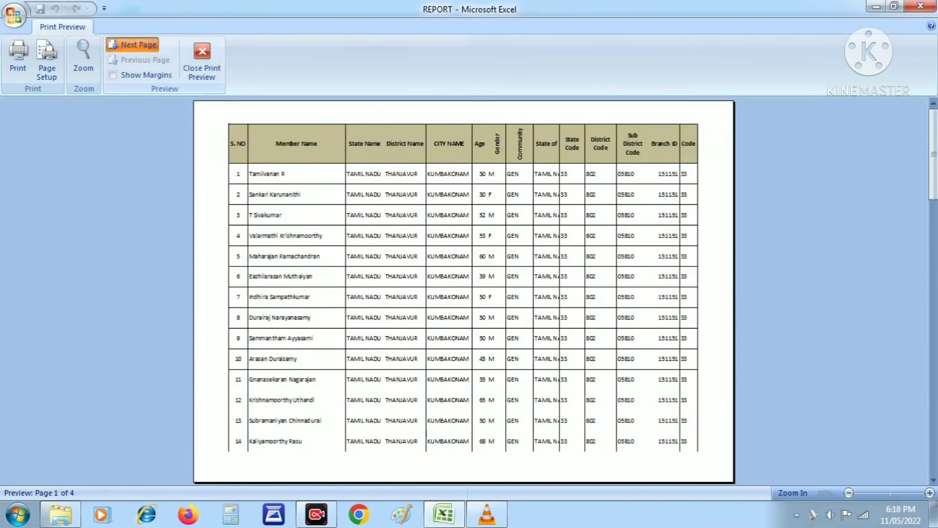
{"action": "left_click", "coordinate": [131, 44]}
{"action": "left_click", "coordinate": [132, 44]}
{"action": "left_click", "coordinate": [132, 44]}
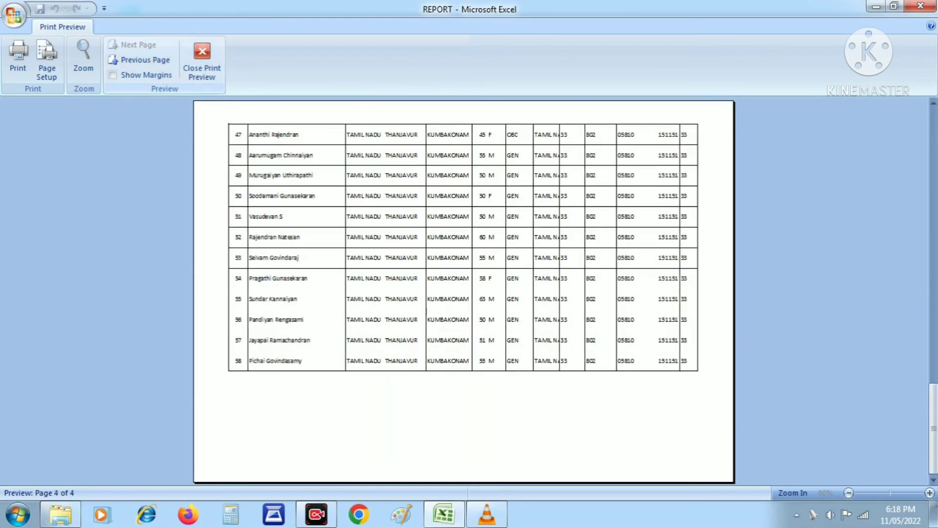
{"action": "left_click", "coordinate": [202, 62]}
Set Print Titles 'Rows to repeat at top' to $1:$1 so row 1 prints on every page.
{"action": "left_click", "coordinate": [107, 154]}
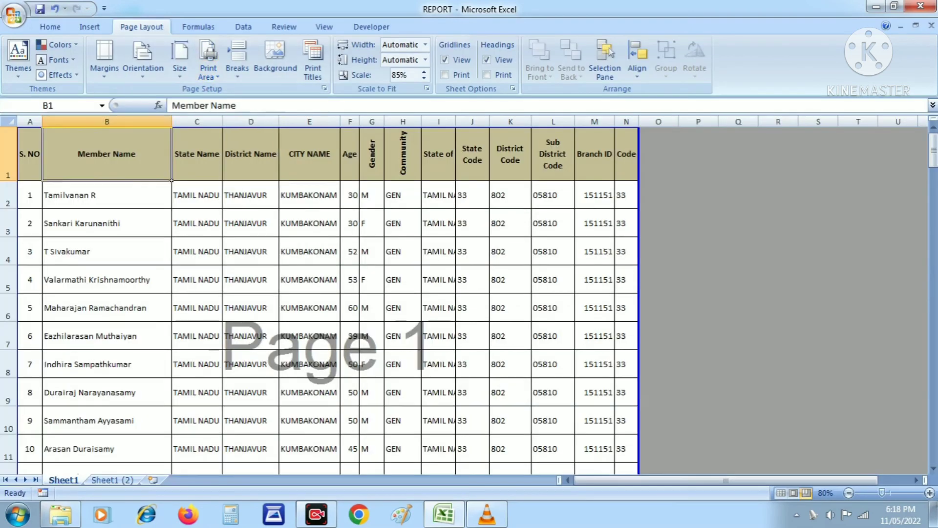
{"action": "left_click", "coordinate": [107, 251]}
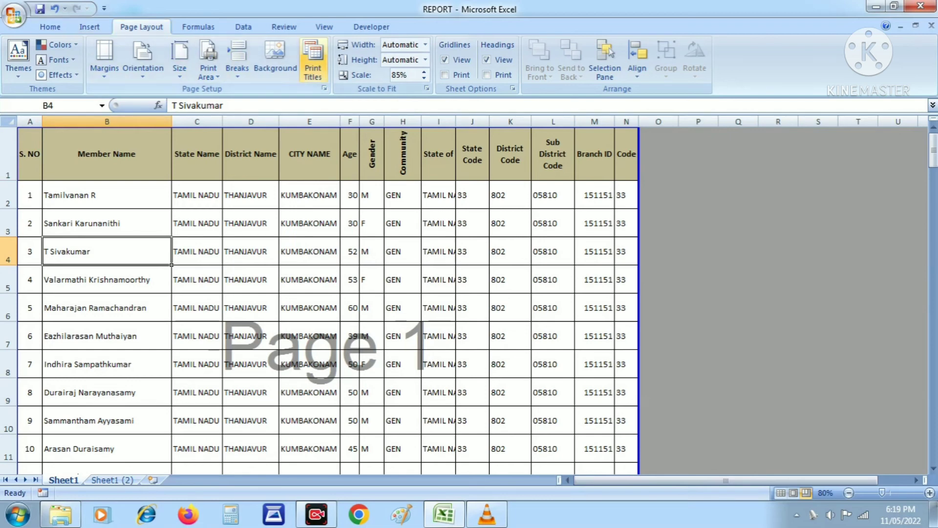
{"action": "left_click", "coordinate": [313, 61]}
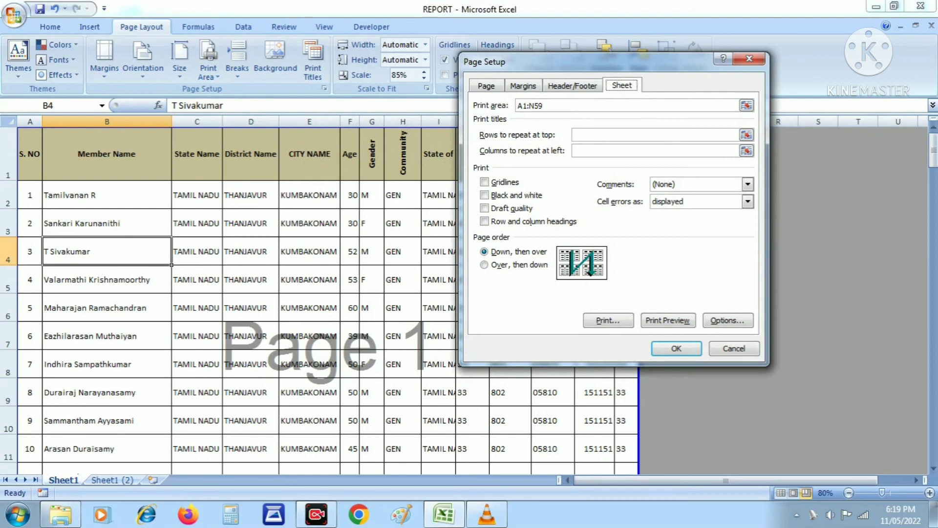
{"action": "left_click", "coordinate": [747, 135]}
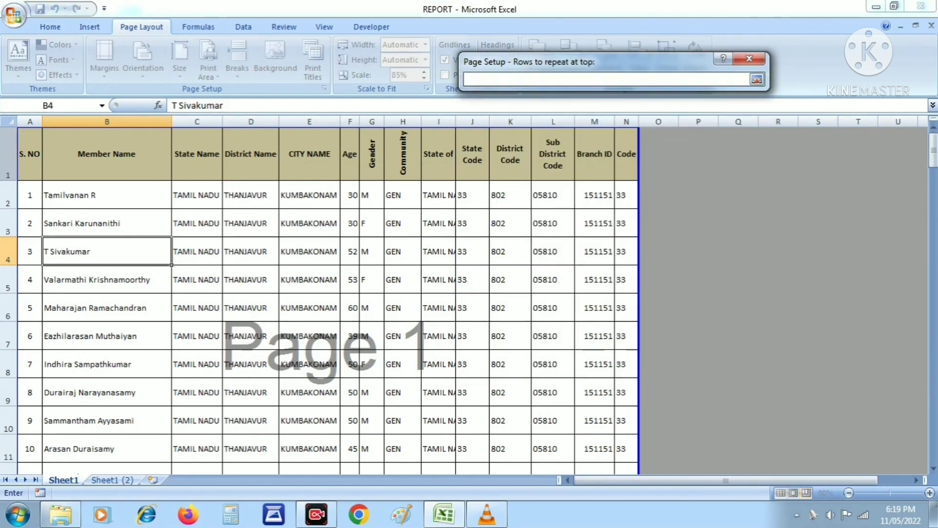
{"action": "left_click", "coordinate": [8, 153]}
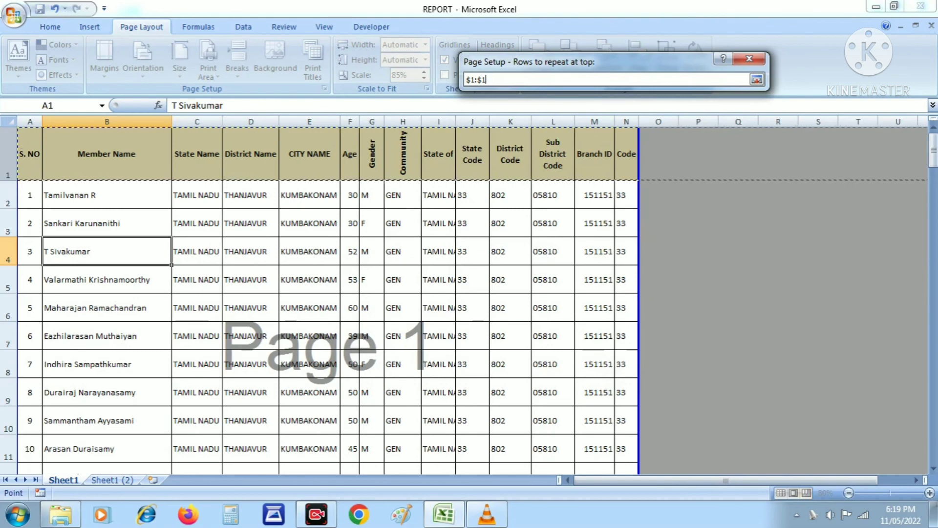
{"action": "key", "text": "Return"}
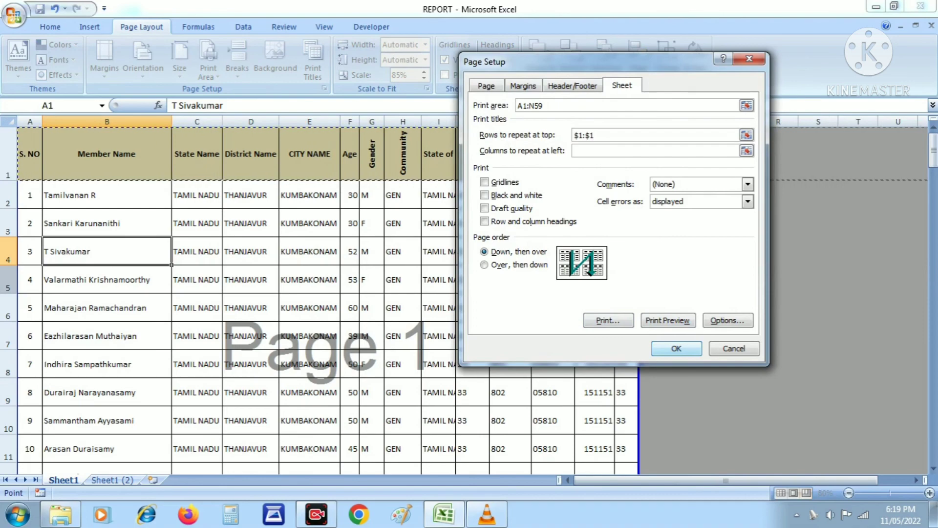
{"action": "key", "text": "Return"}
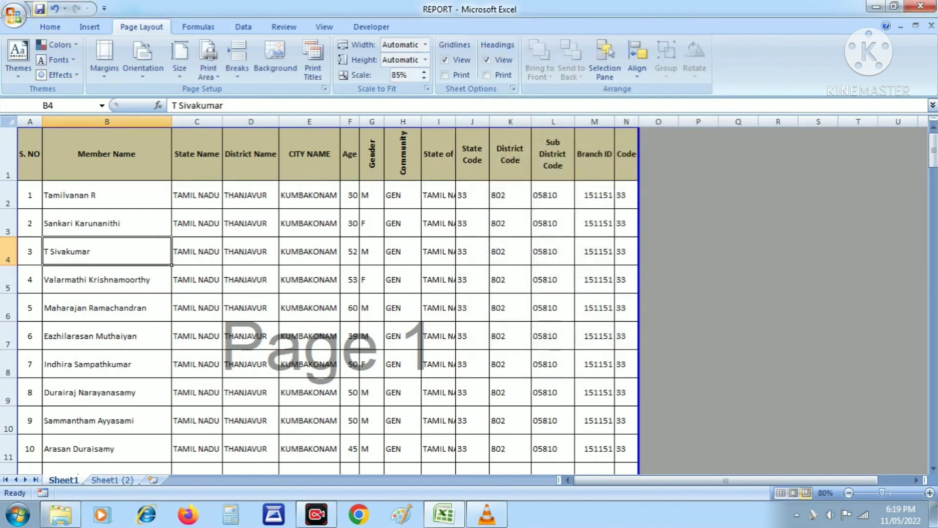
{"action": "left_click", "coordinate": [14, 15]}
{"action": "mouse_move", "coordinate": [42, 168]}
{"action": "left_click", "coordinate": [137, 128]}
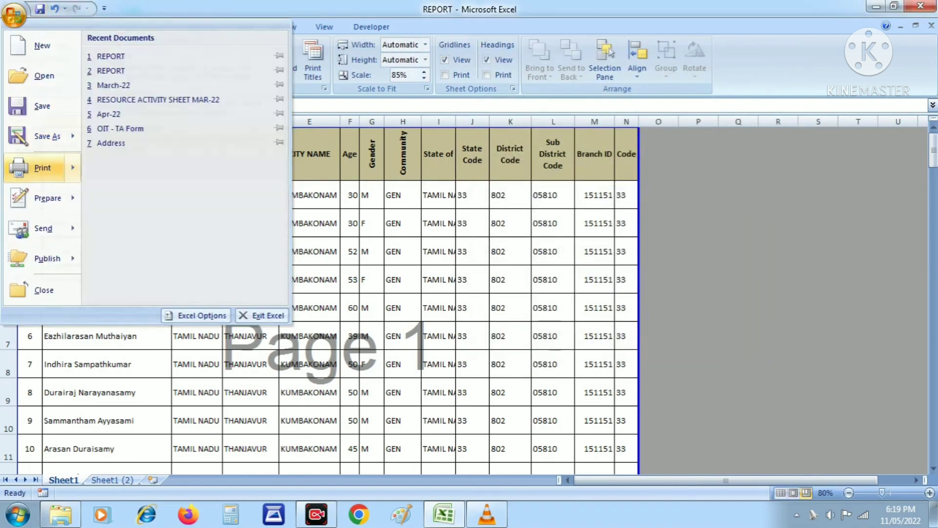
{"action": "left_click", "coordinate": [132, 44]}
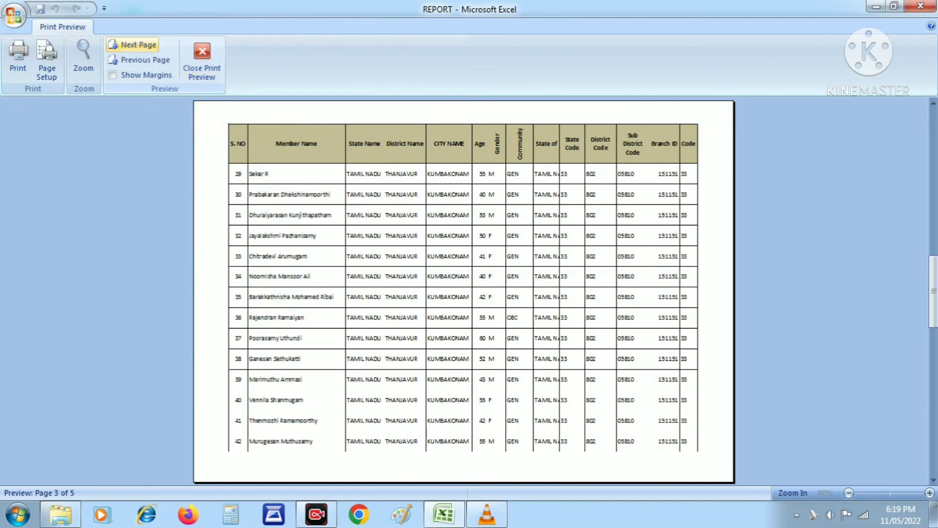
{"action": "left_click", "coordinate": [132, 45]}
{"action": "left_click", "coordinate": [132, 44]}
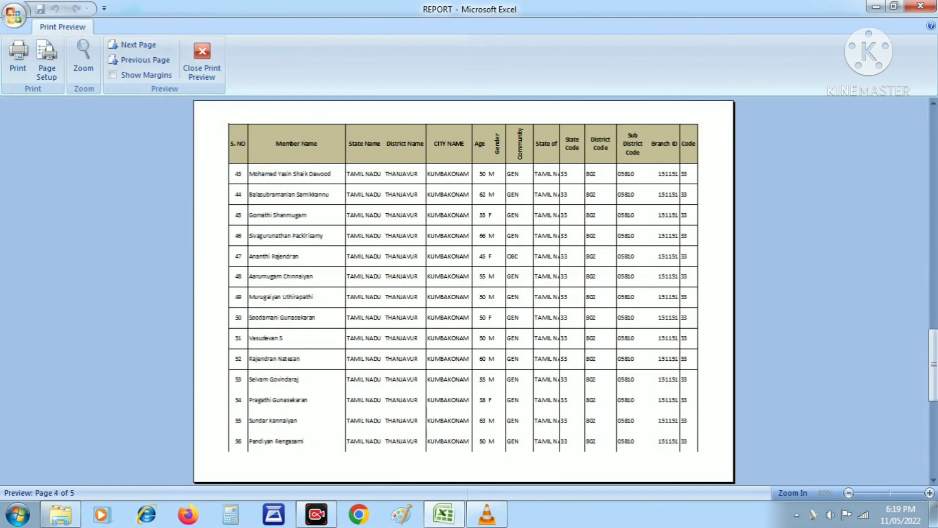
{"action": "left_click", "coordinate": [132, 44]}
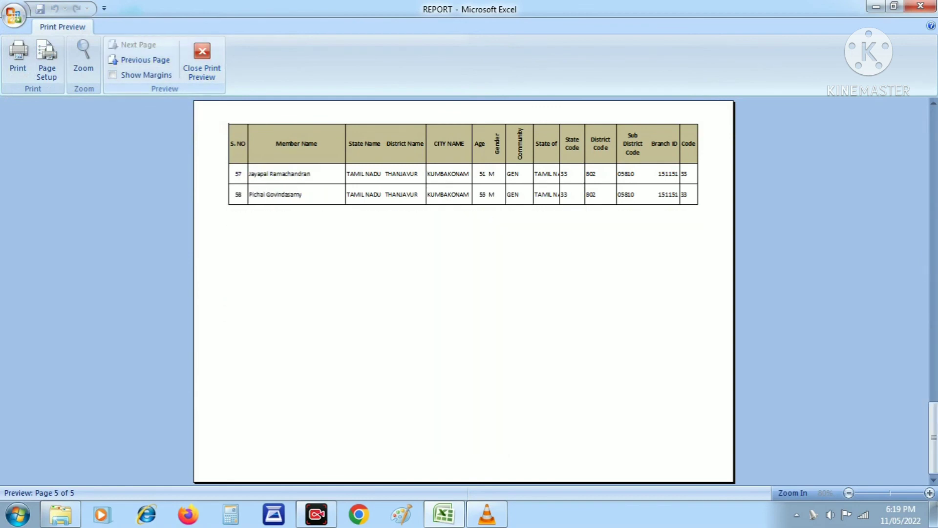
{"action": "left_click", "coordinate": [202, 59]}
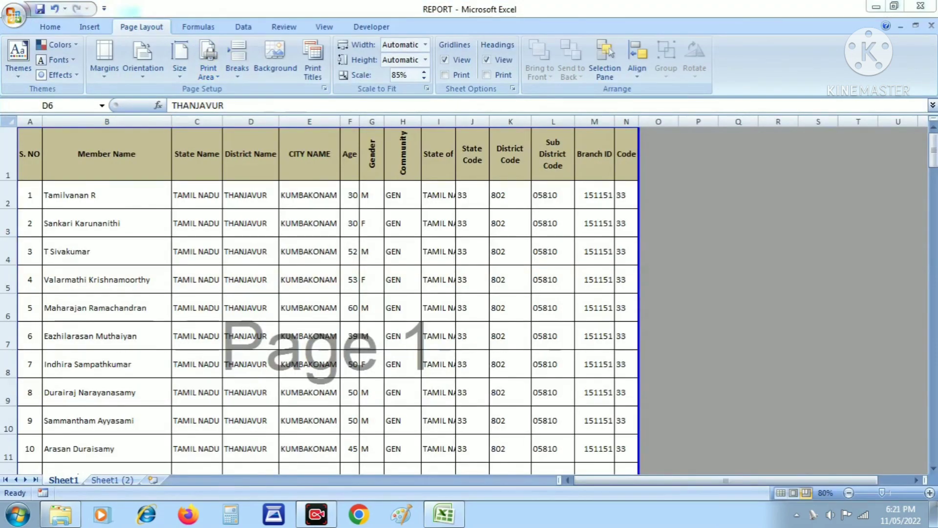